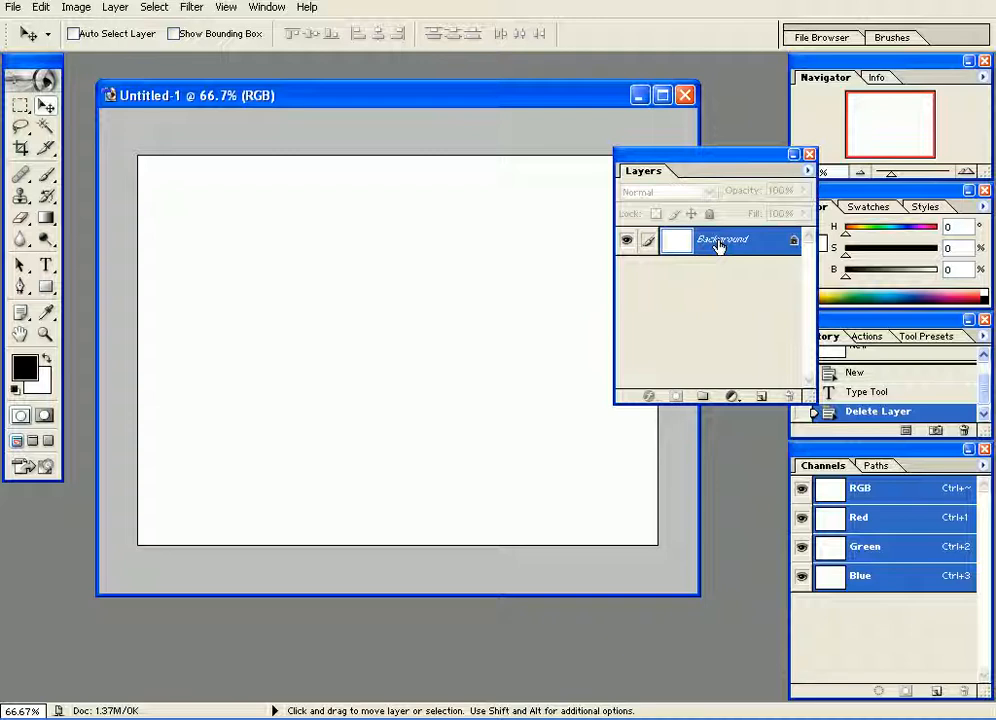
# Add the text "Layer Effects" in black 14 pt Arial Black and place it near the middle of the canvas.
pyautogui.moveTo(738, 245); pyautogui.dragTo(647, 392)
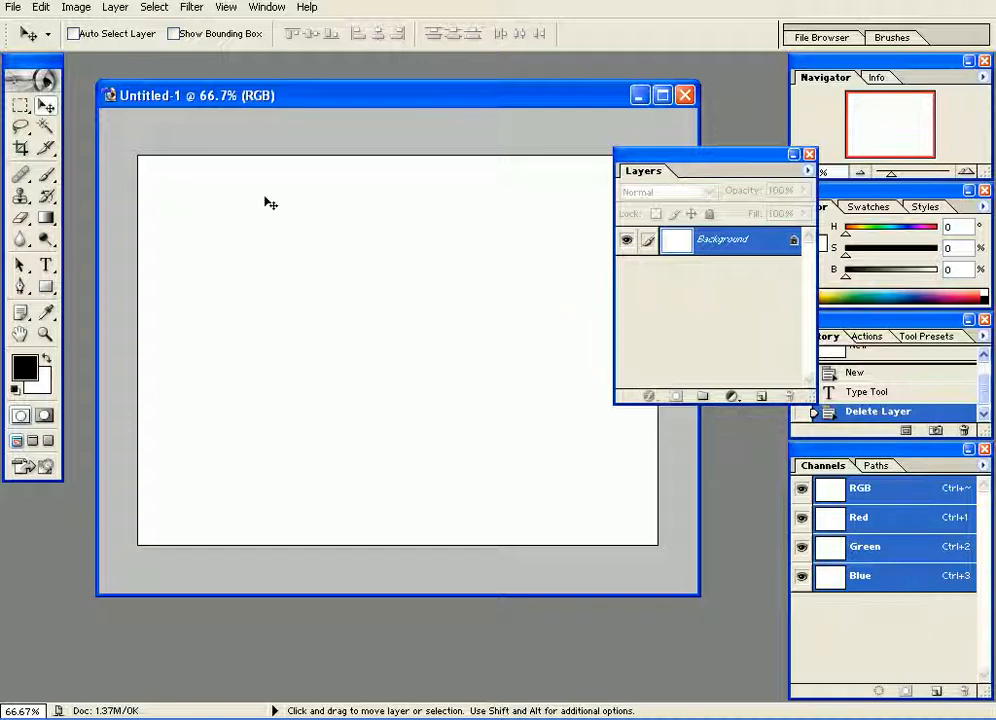
pyautogui.click(46, 265)
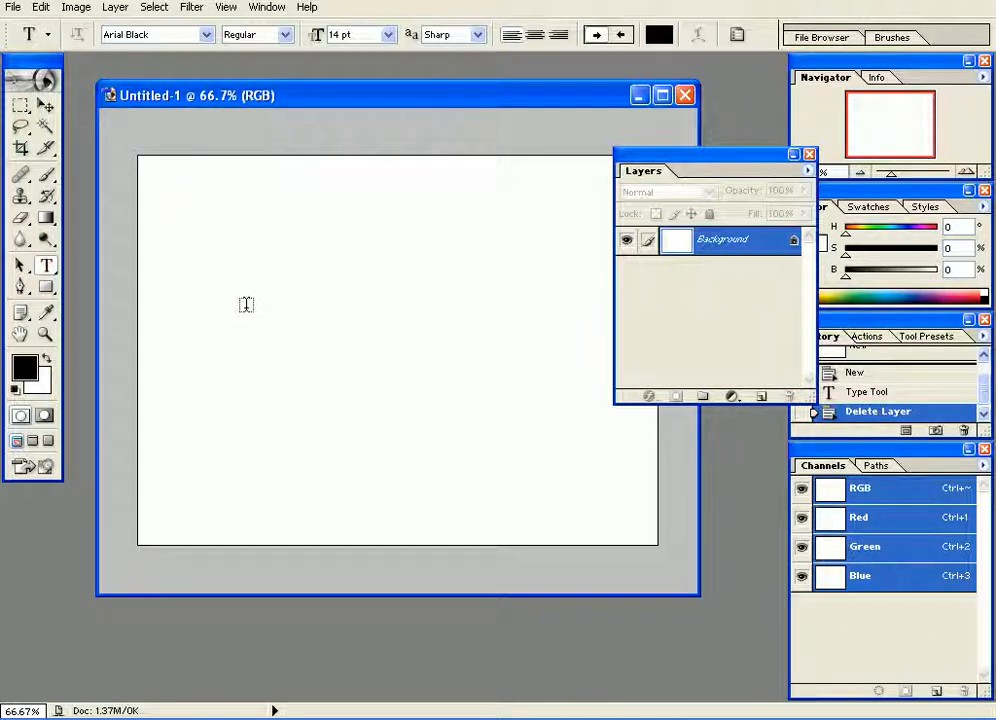
pyautogui.click(246, 304)
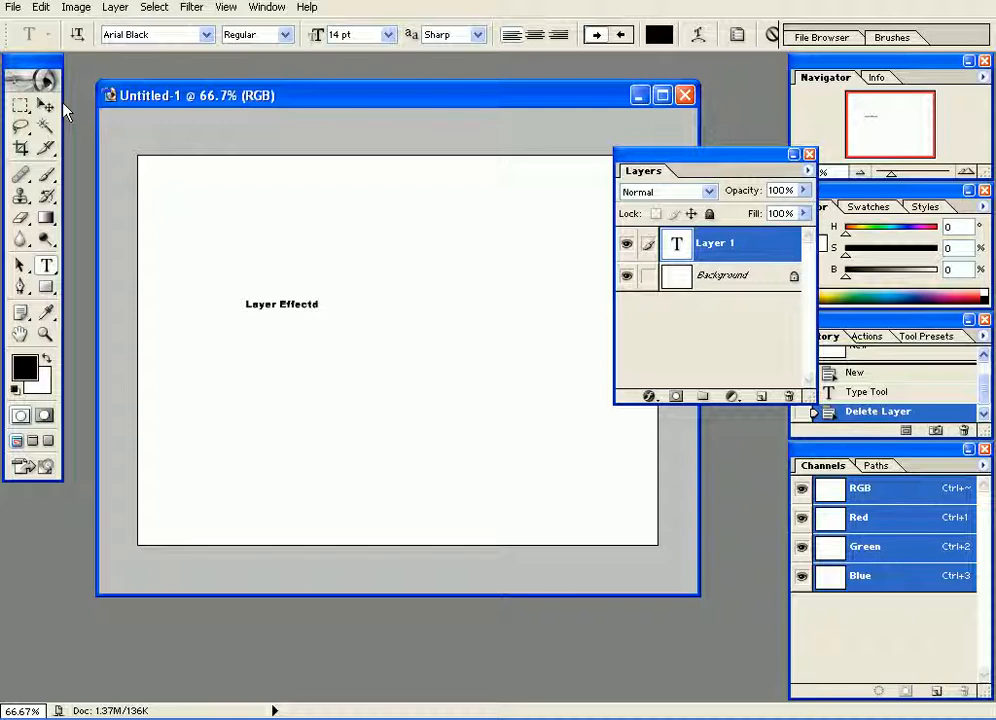
pyautogui.click(45, 105)
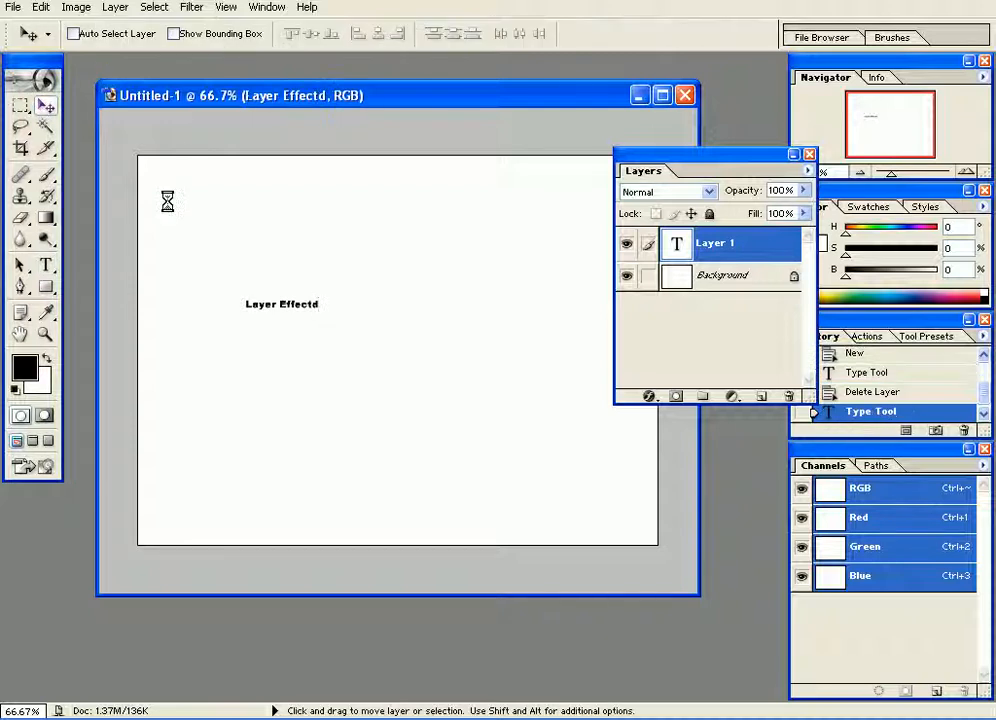
pyautogui.moveTo(304, 313); pyautogui.dragTo(377, 355)
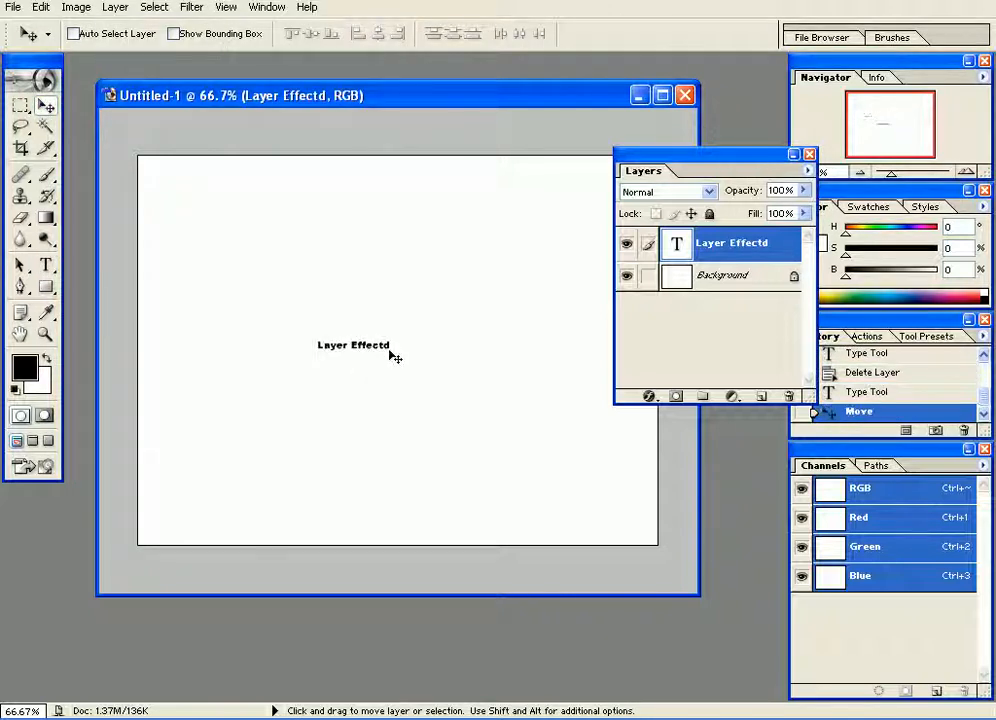
pyautogui.click(46, 265)
pyautogui.moveTo(384, 345); pyautogui.dragTo(391, 346)
pyautogui.write('s')
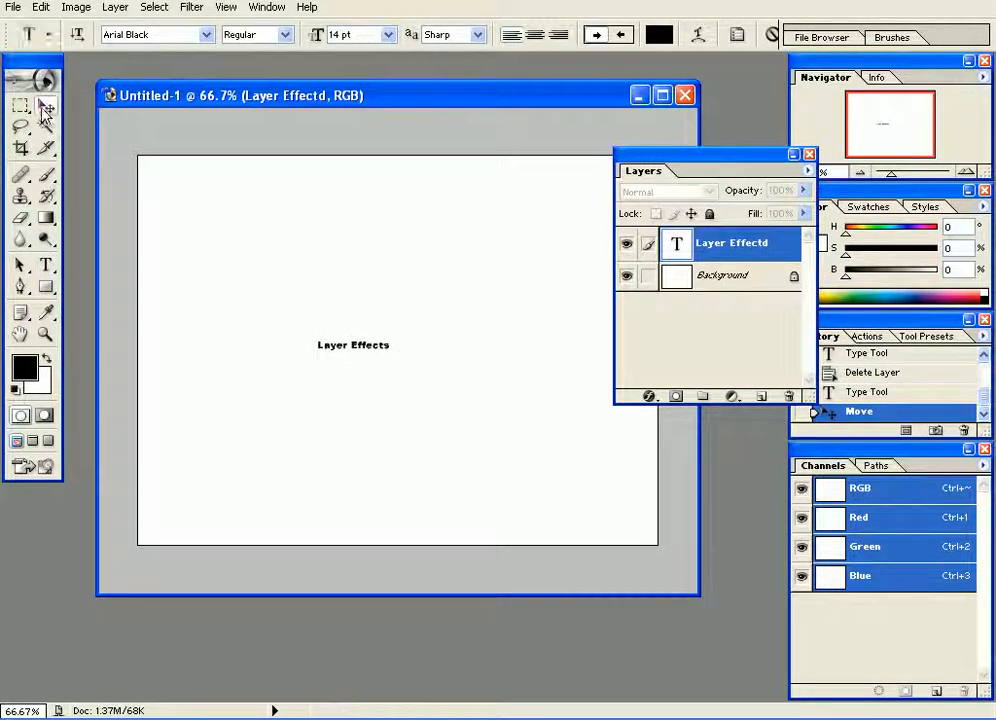
# Scale the Layer Effects text up to about 400% with Free Transform and centre it on the canvas.
pyautogui.click(45, 105)
pyautogui.hotkey('ctrl', 't')
pyautogui.moveTo(403, 328); pyautogui.dragTo(605, 238)
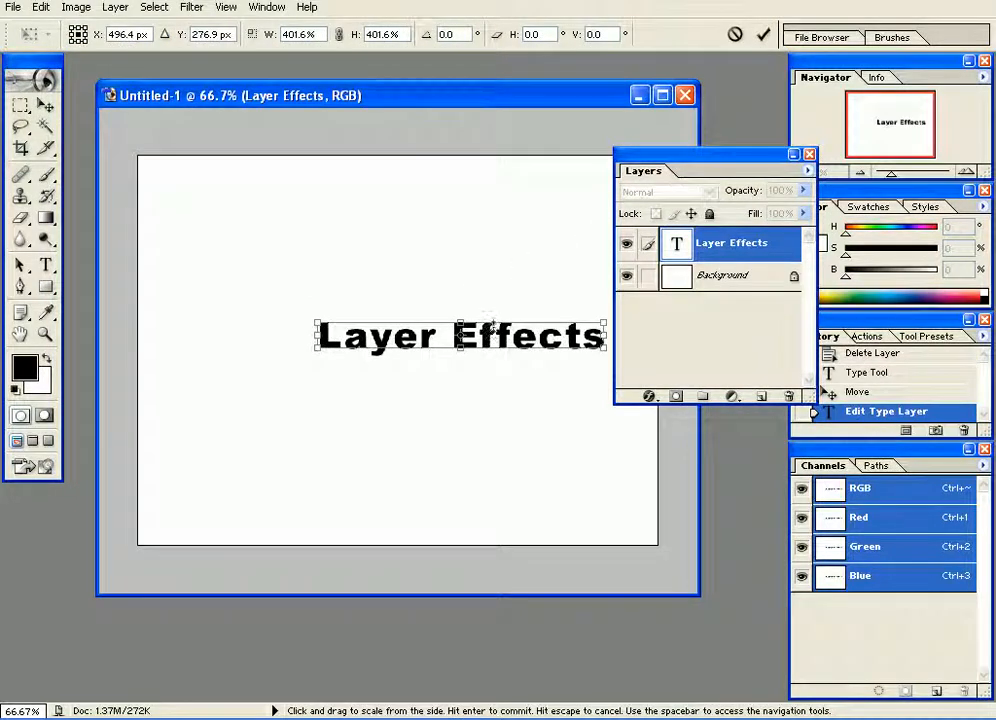
pyautogui.press('Return')
pyautogui.moveTo(503, 340); pyautogui.dragTo(420, 332)
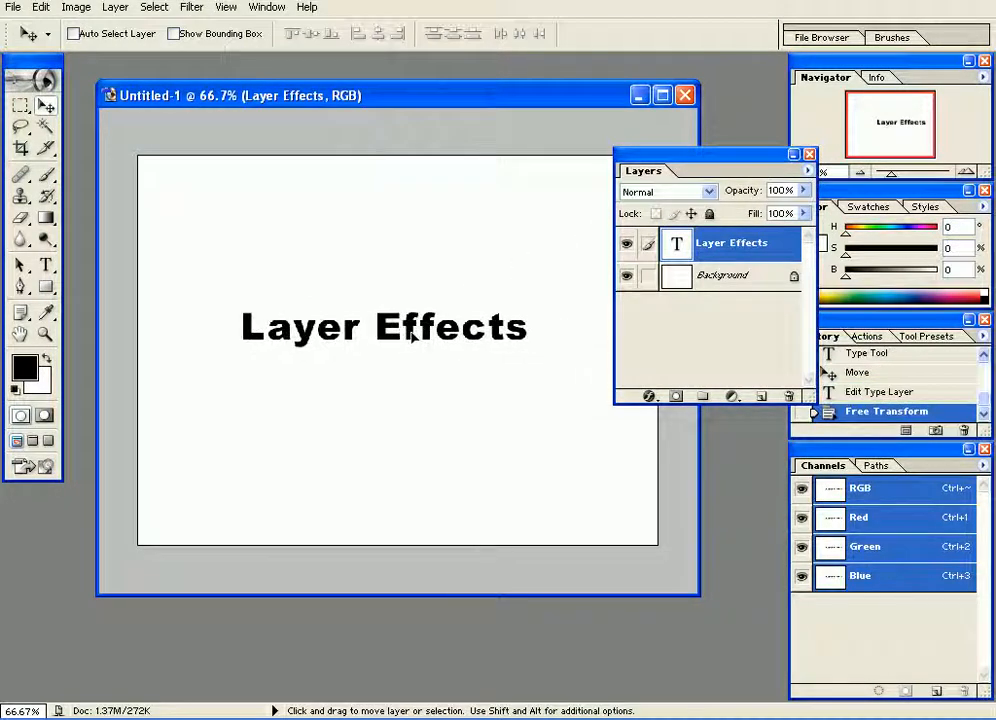
# Enlarge the document window at 100% zoom, clear the Layers palette away from the text, and shift the text slightly down and rightward.
pyautogui.hotkey('ctrl', '+')
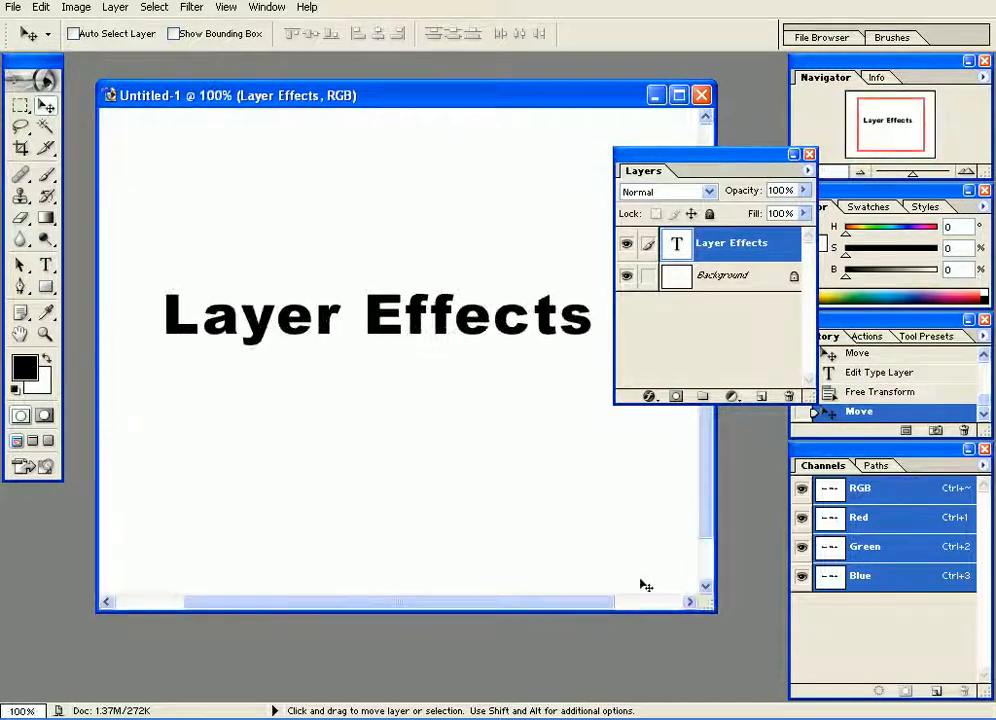
pyautogui.moveTo(722, 627); pyautogui.dragTo(771, 670)
pyautogui.press('space')
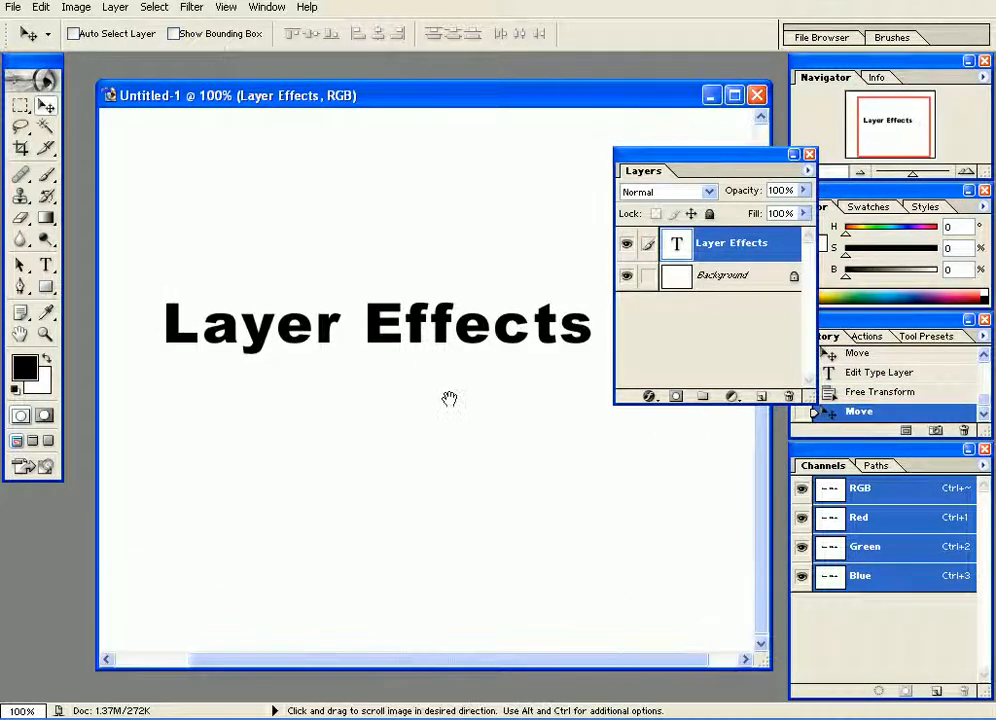
pyautogui.moveTo(451, 402); pyautogui.dragTo(459, 396)
pyautogui.moveTo(731, 165); pyautogui.dragTo(630, 33)
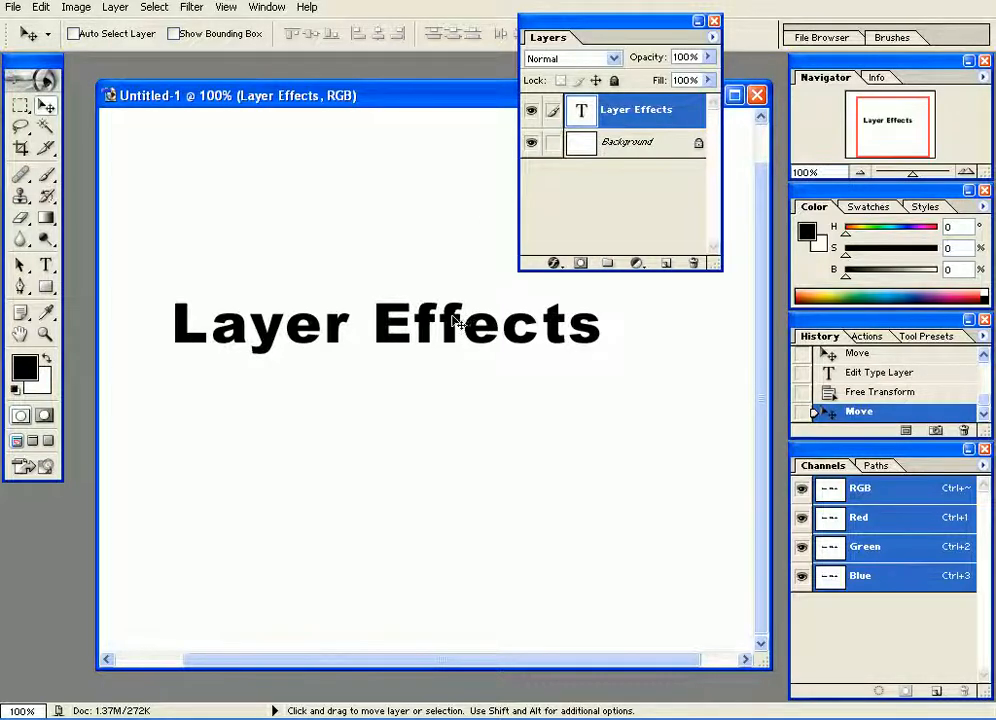
pyautogui.moveTo(452, 316); pyautogui.dragTo(476, 333)
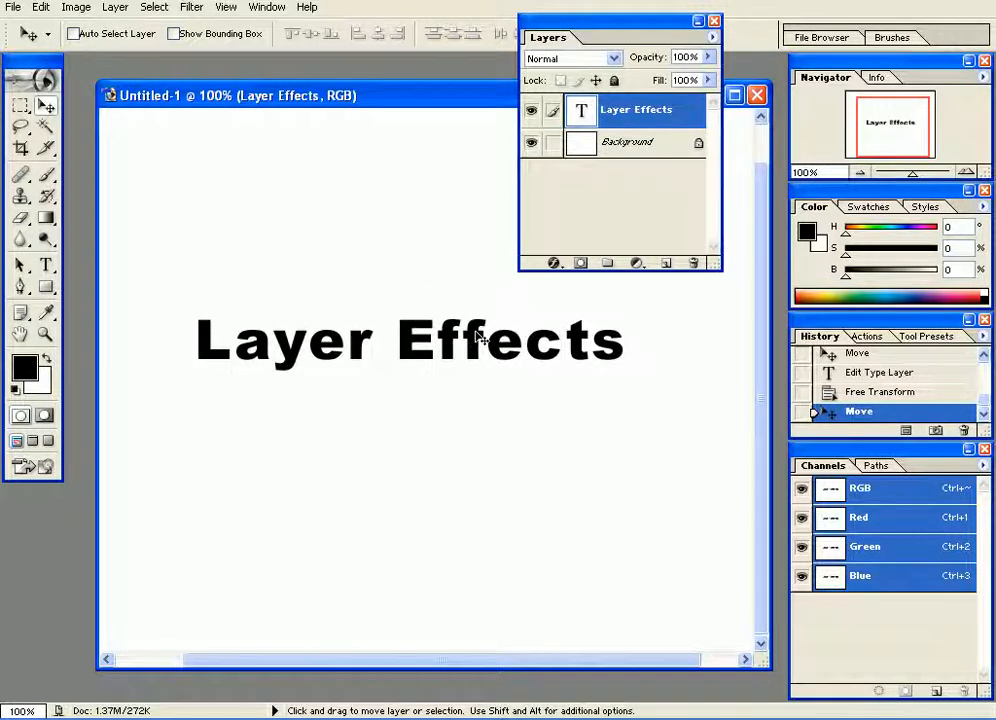
pyautogui.moveTo(478, 338)
pyautogui.mouseDown()
pyautogui.moveTo(482, 347)
pyautogui.moveTo(477, 333)
pyautogui.mouseUp()
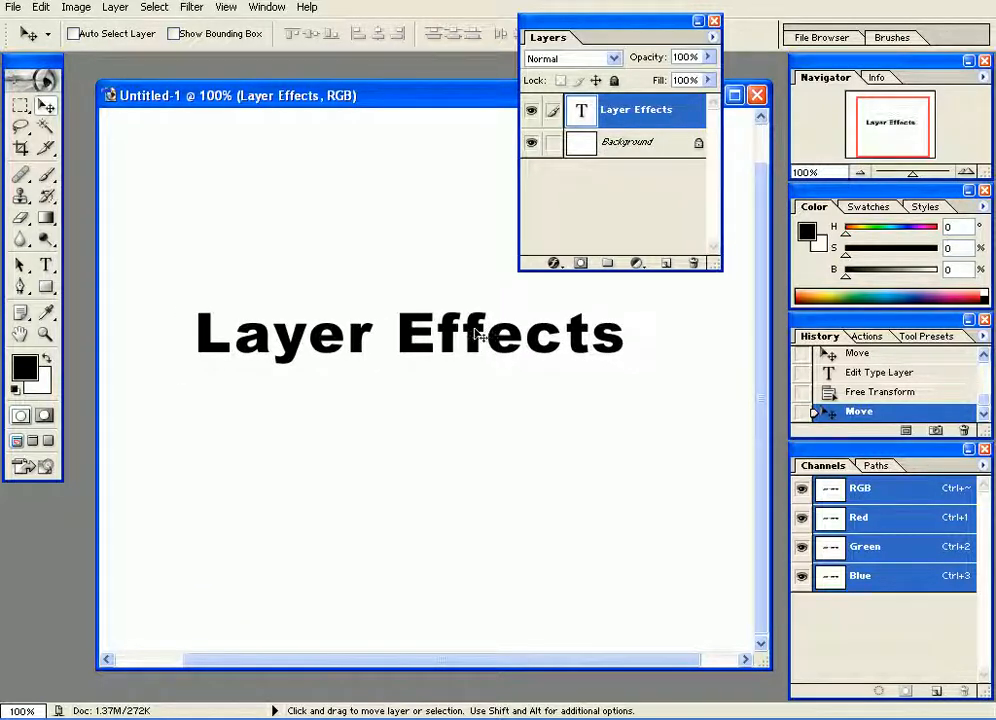
# Show the layer styles and float their palette over the canvas above the text.
pyautogui.click(927, 210)
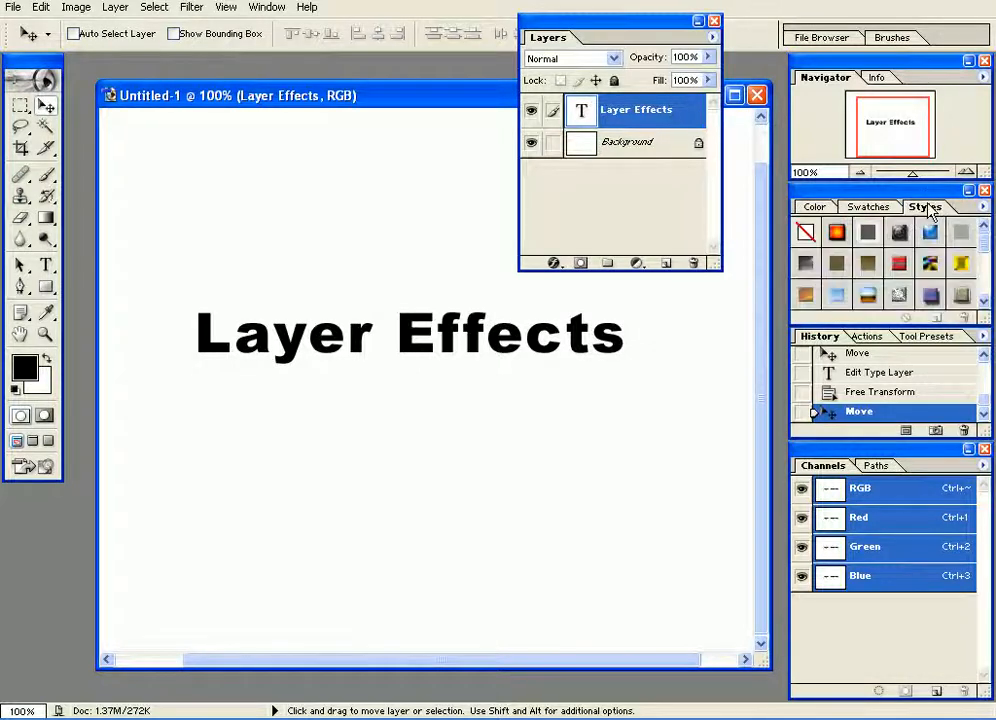
pyautogui.moveTo(927, 212); pyautogui.dragTo(293, 144)
pyautogui.moveTo(355, 194)
pyautogui.mouseDown()
pyautogui.moveTo(354, 247)
pyautogui.moveTo(351, 187)
pyautogui.mouseUp()
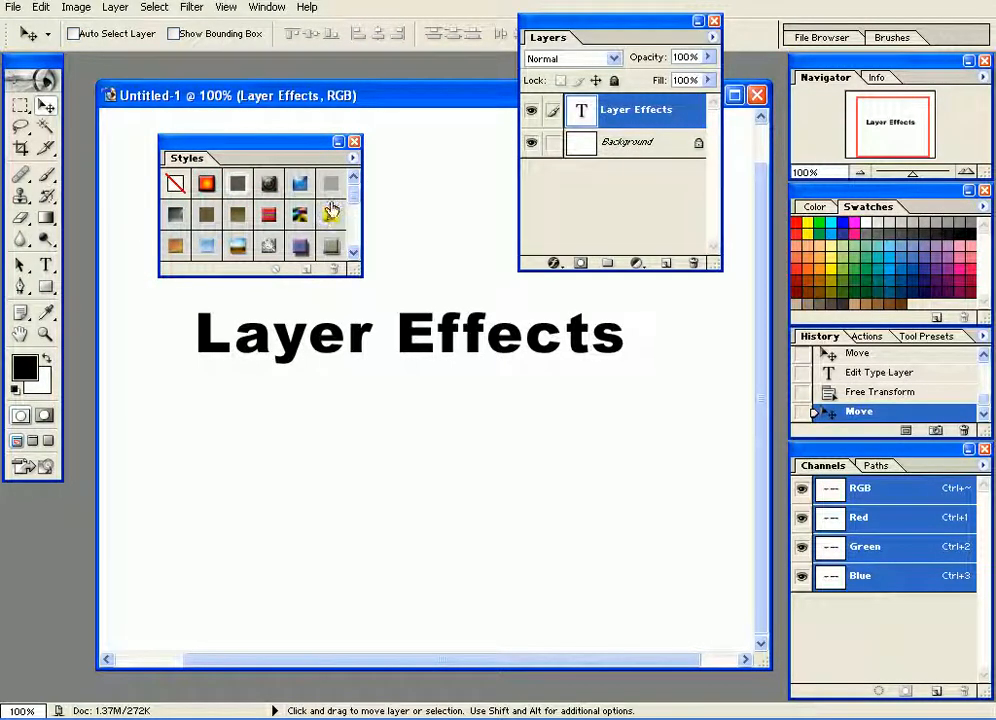
pyautogui.moveTo(353, 196)
pyautogui.mouseDown()
pyautogui.moveTo(355, 248)
pyautogui.moveTo(354, 194)
pyautogui.mouseUp()
# Replace the current style presets with the Text Effects library.
pyautogui.click(353, 160)
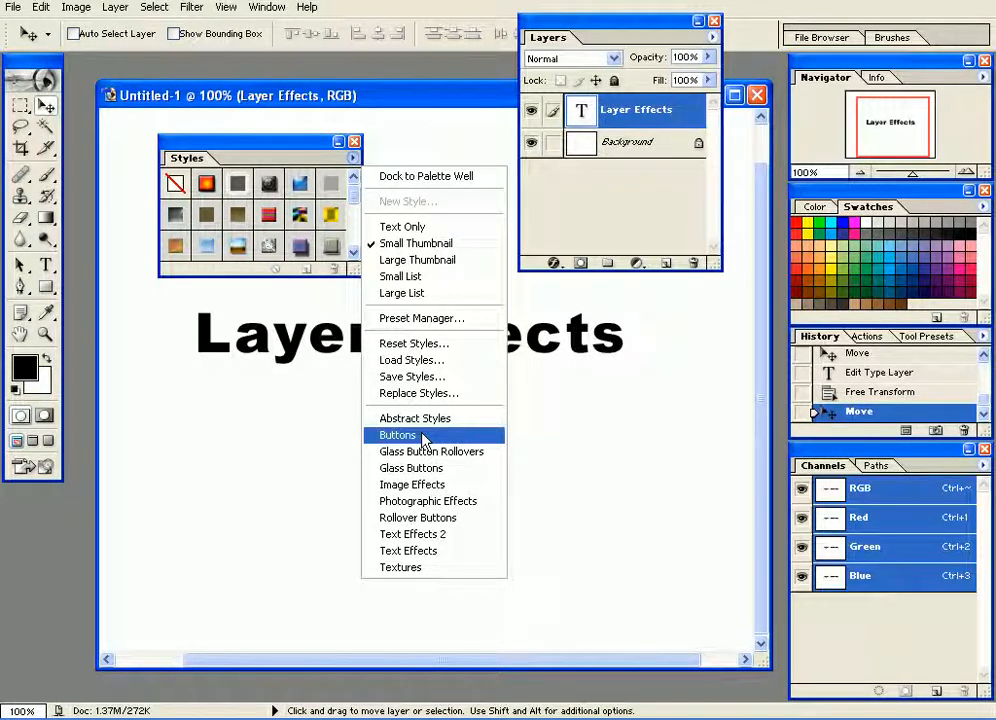
pyautogui.click(444, 551)
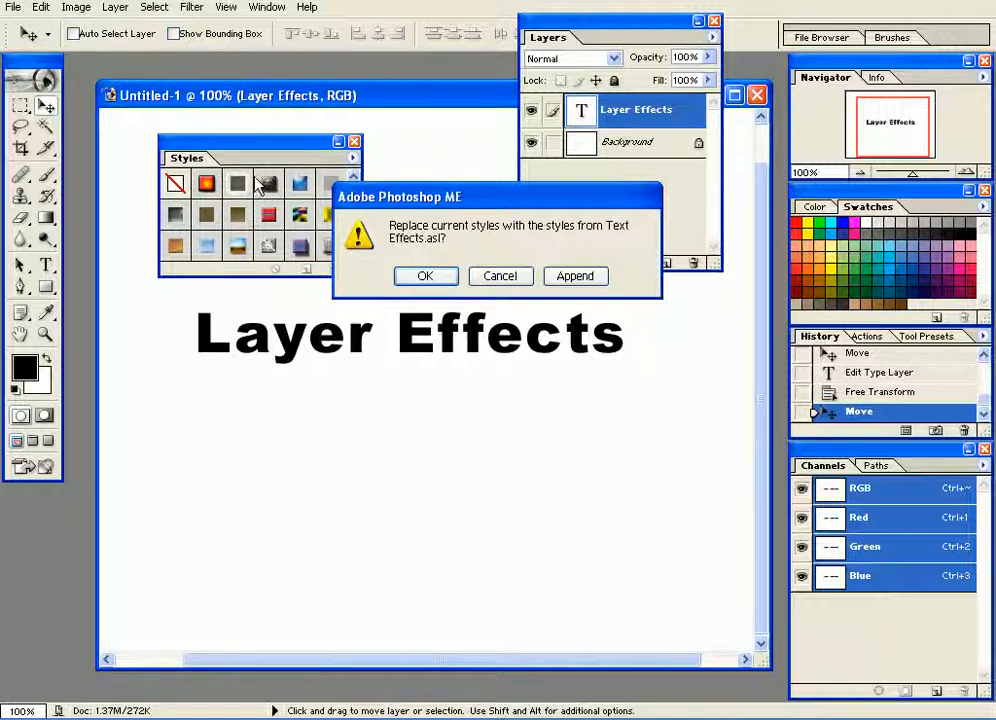
pyautogui.moveTo(467, 198); pyautogui.dragTo(531, 184)
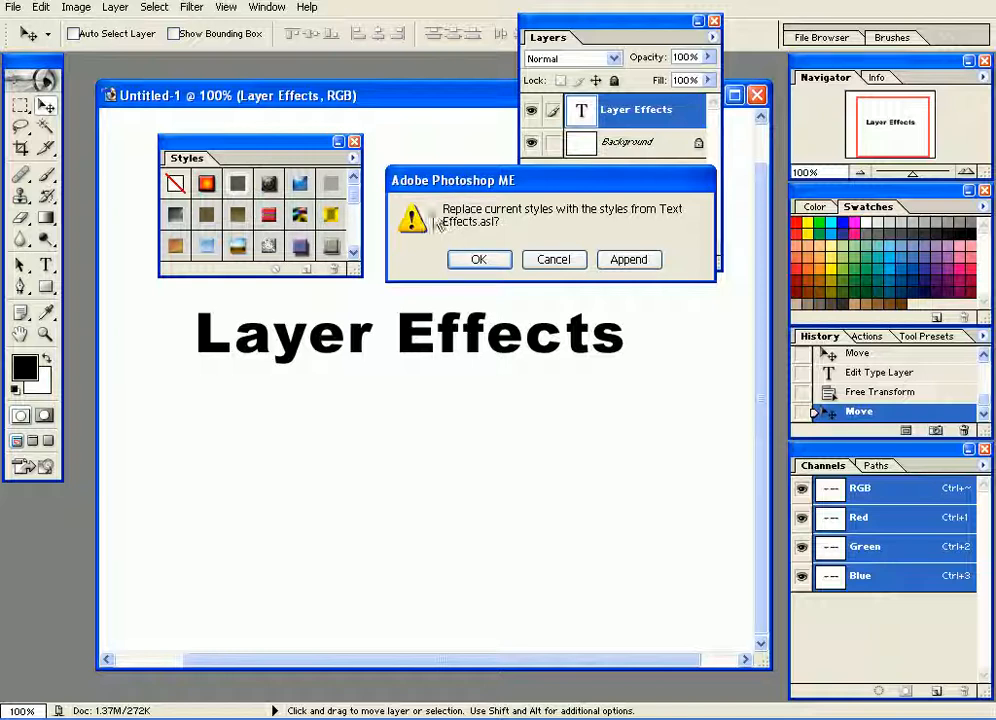
pyautogui.click(476, 261)
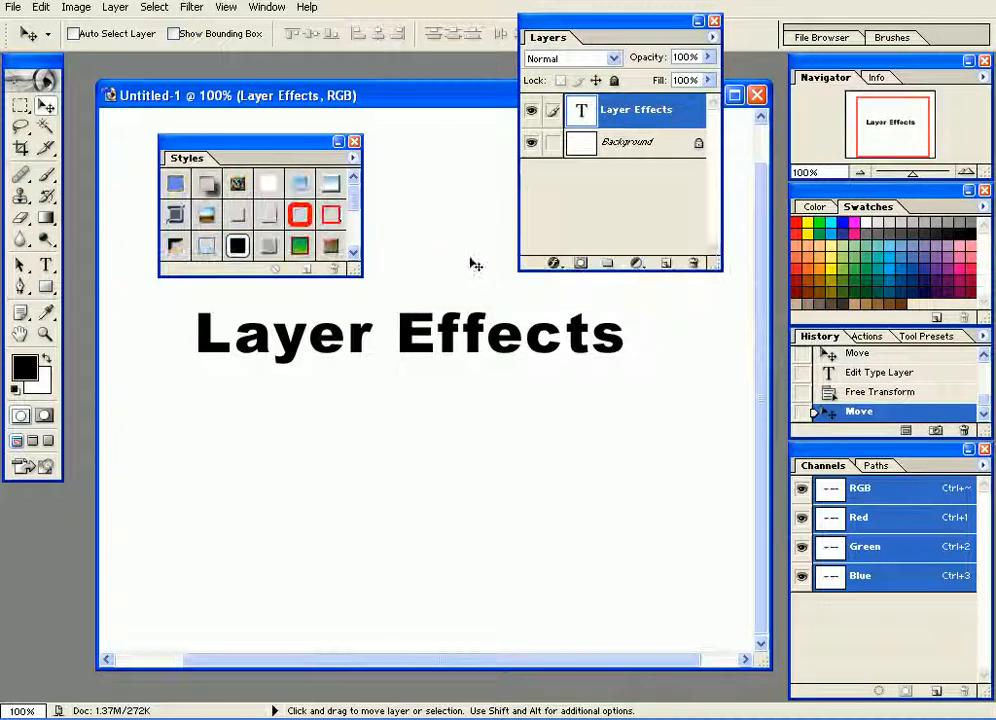
pyautogui.moveTo(356, 207)
pyautogui.mouseDown()
pyautogui.moveTo(356, 242)
pyautogui.moveTo(350, 196)
pyautogui.mouseUp()
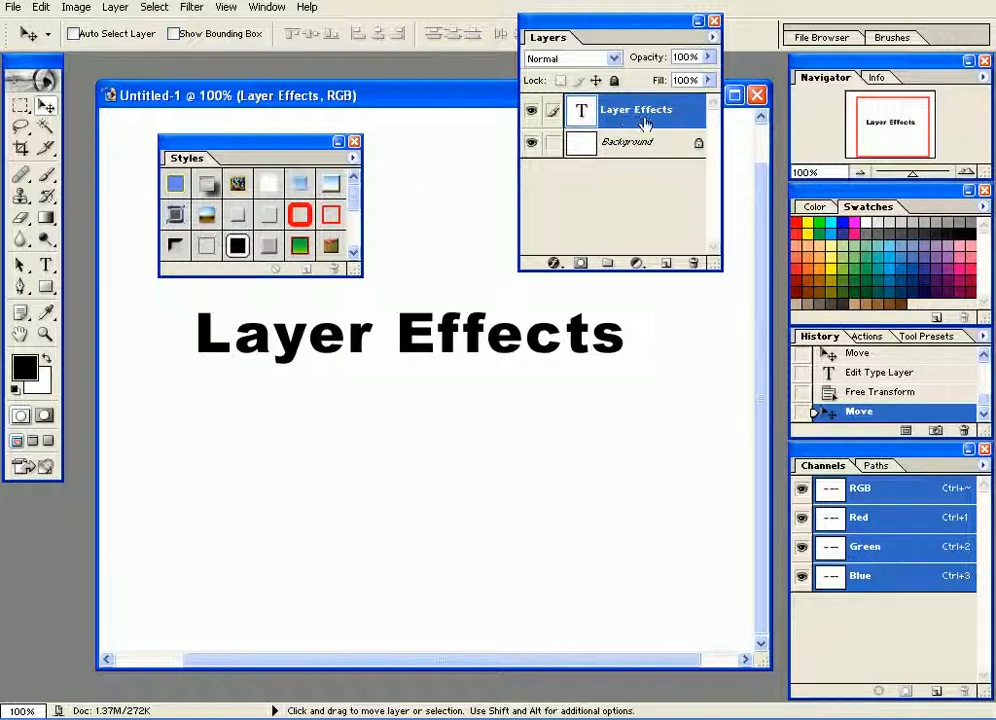
# Try out various Text Effects presets on the Layer Effects text, including shadowed metal, white glow, chrome, bevel and red stroke styles.
pyautogui.click(176, 186)
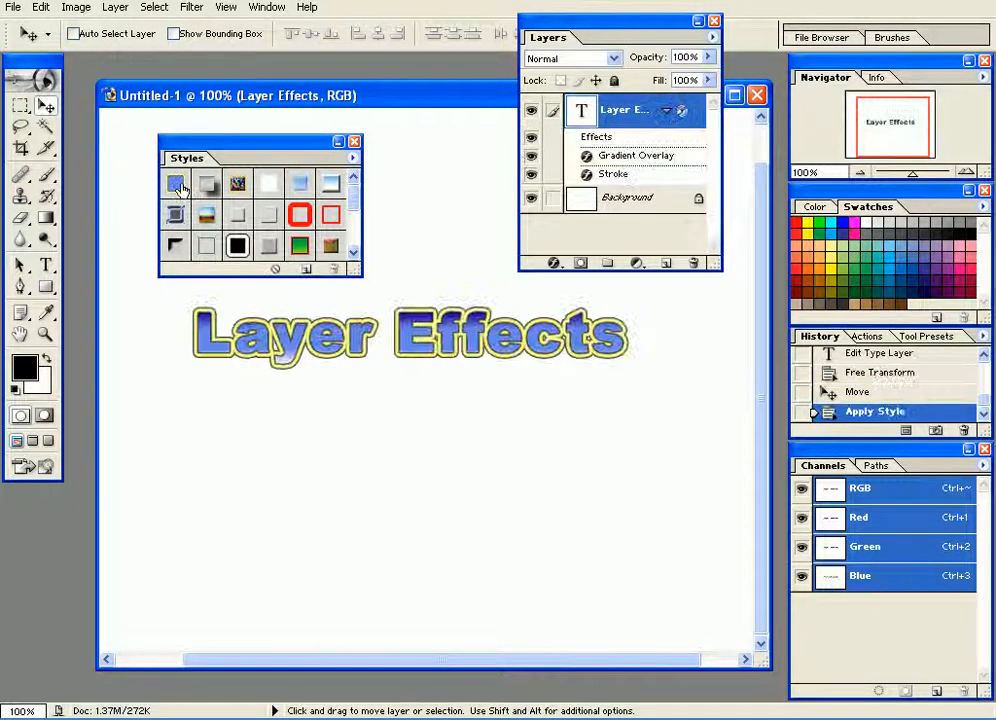
pyautogui.click(207, 189)
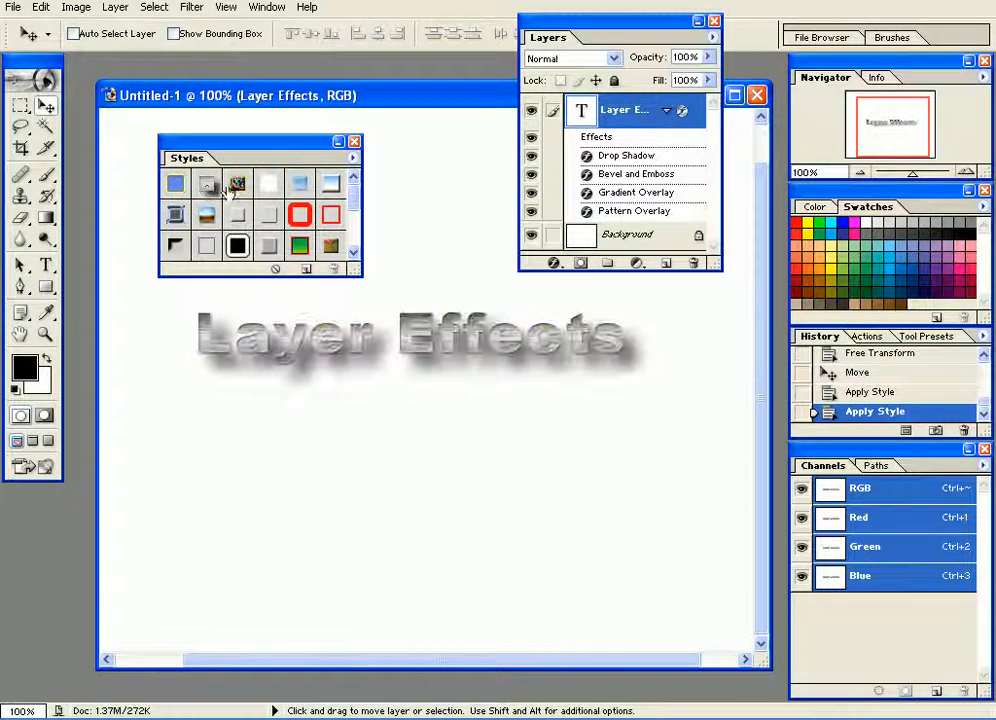
pyautogui.click(236, 186)
pyautogui.click(270, 188)
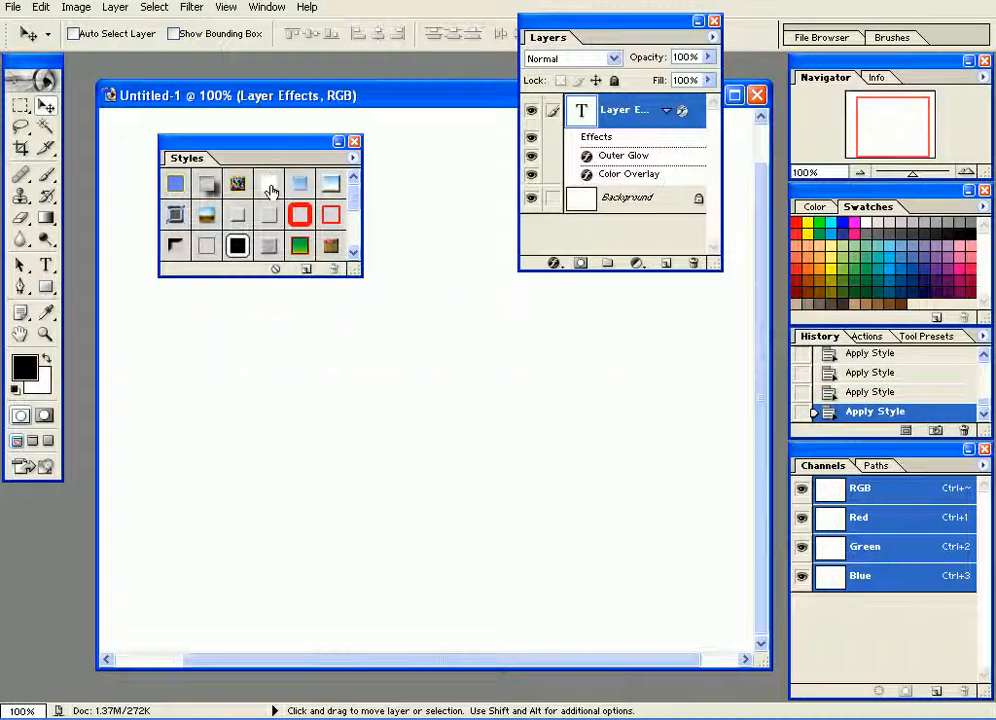
pyautogui.click(331, 188)
pyautogui.click(331, 188)
pyautogui.click(207, 218)
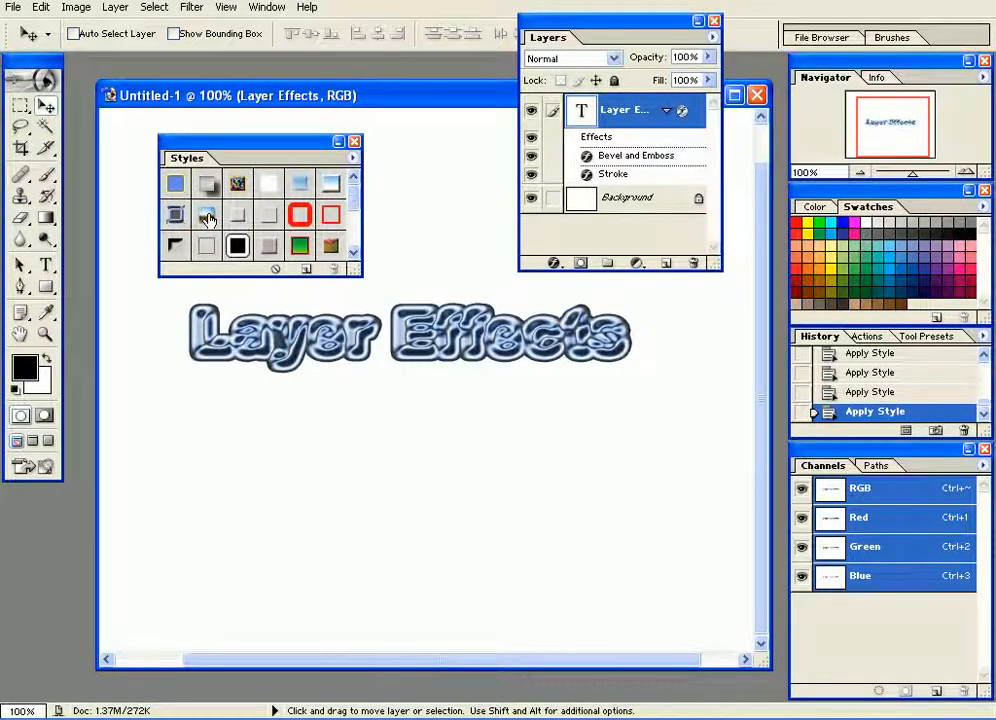
pyautogui.click(207, 218)
pyautogui.click(237, 214)
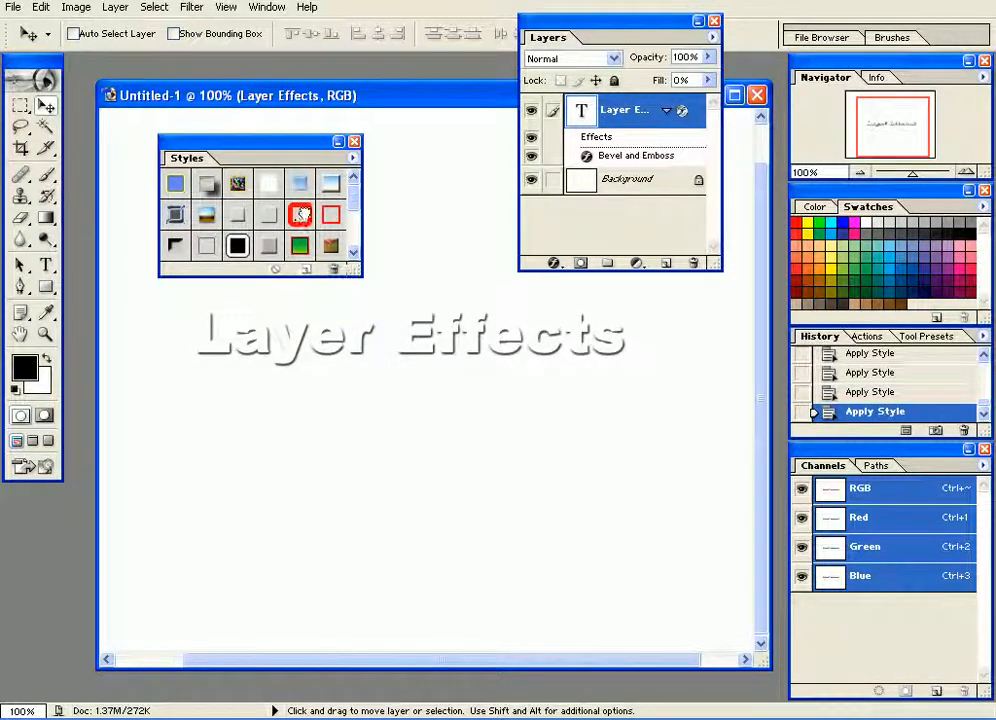
pyautogui.click(333, 216)
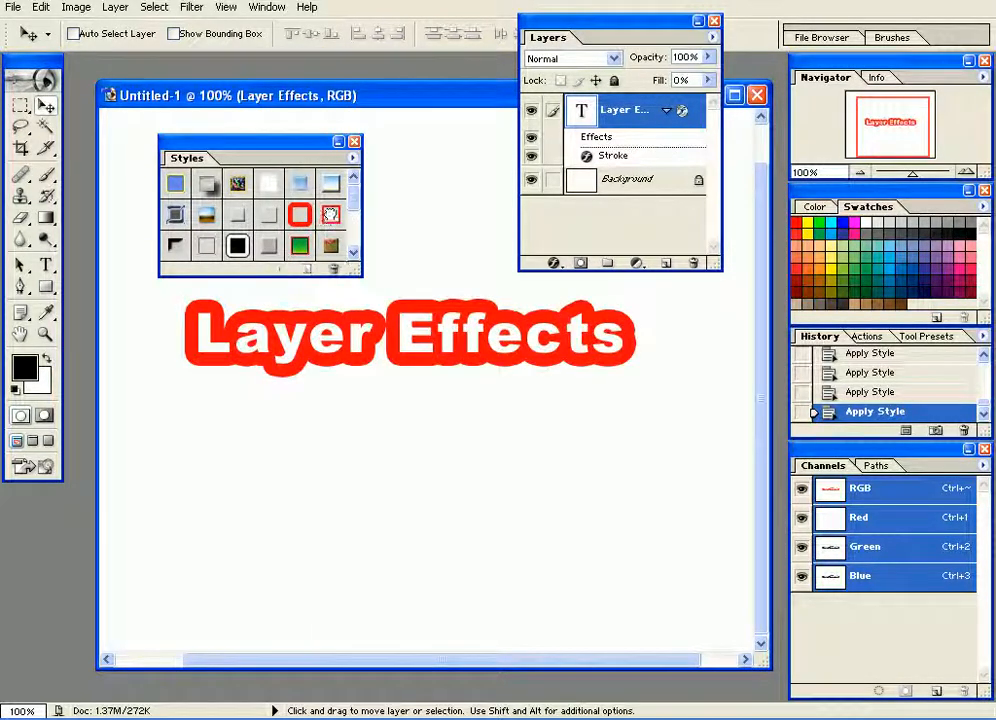
pyautogui.click(332, 215)
# Apply the blue gradient style with the yellow outline to the Layer Effects text.
pyautogui.click(178, 190)
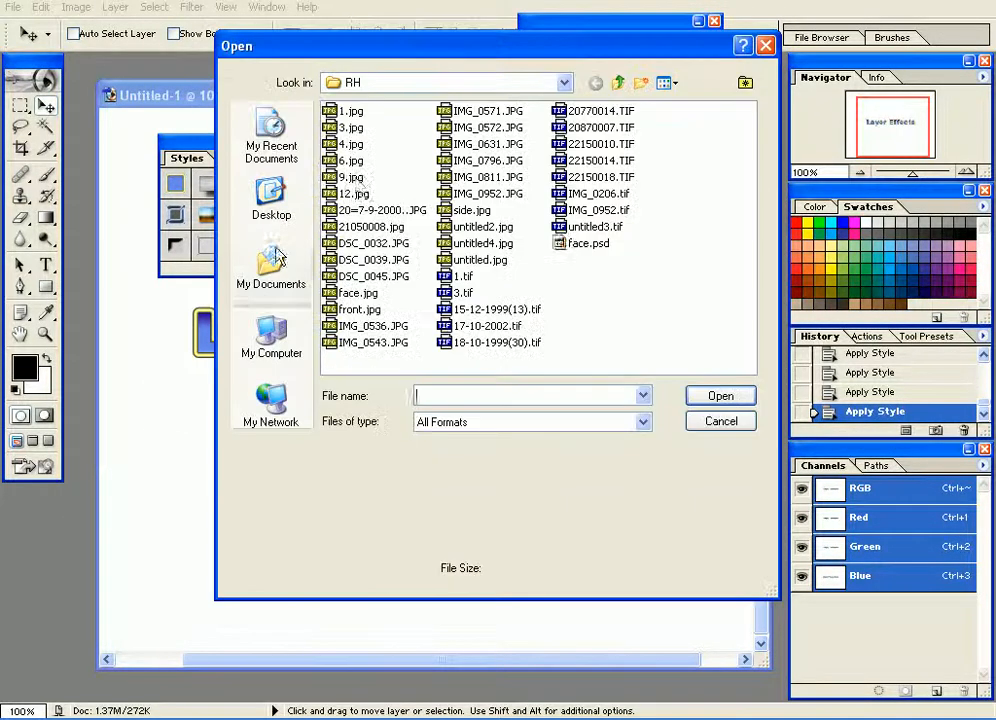
# Open Building2.jpg from the Panorama folder on the Desktop.
pyautogui.click(350, 162)
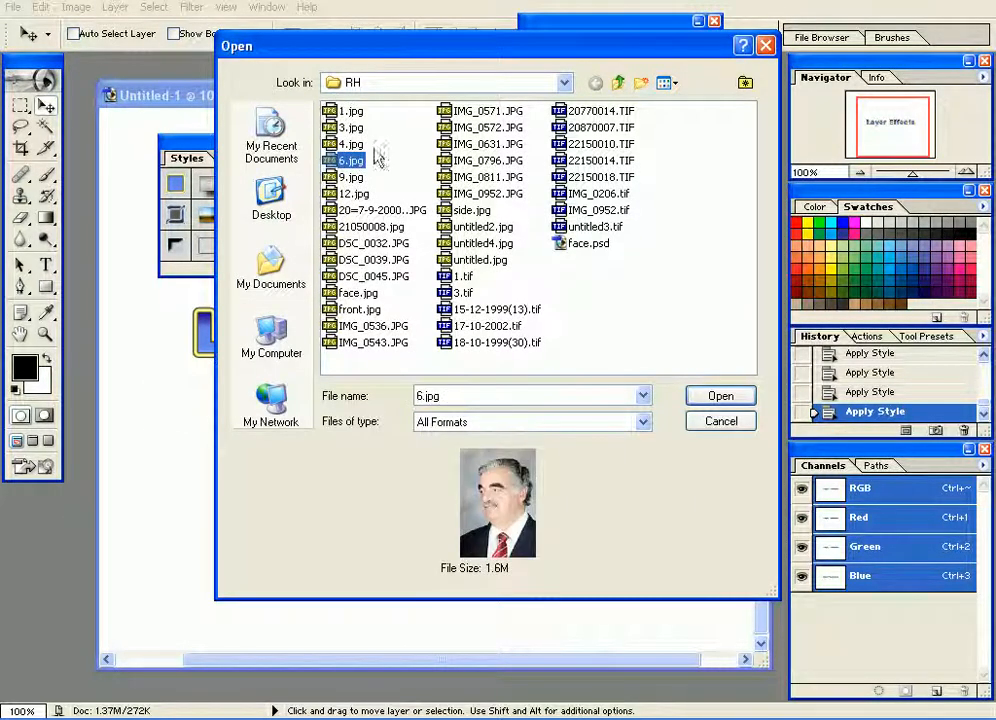
pyautogui.click(372, 259)
pyautogui.click(617, 82)
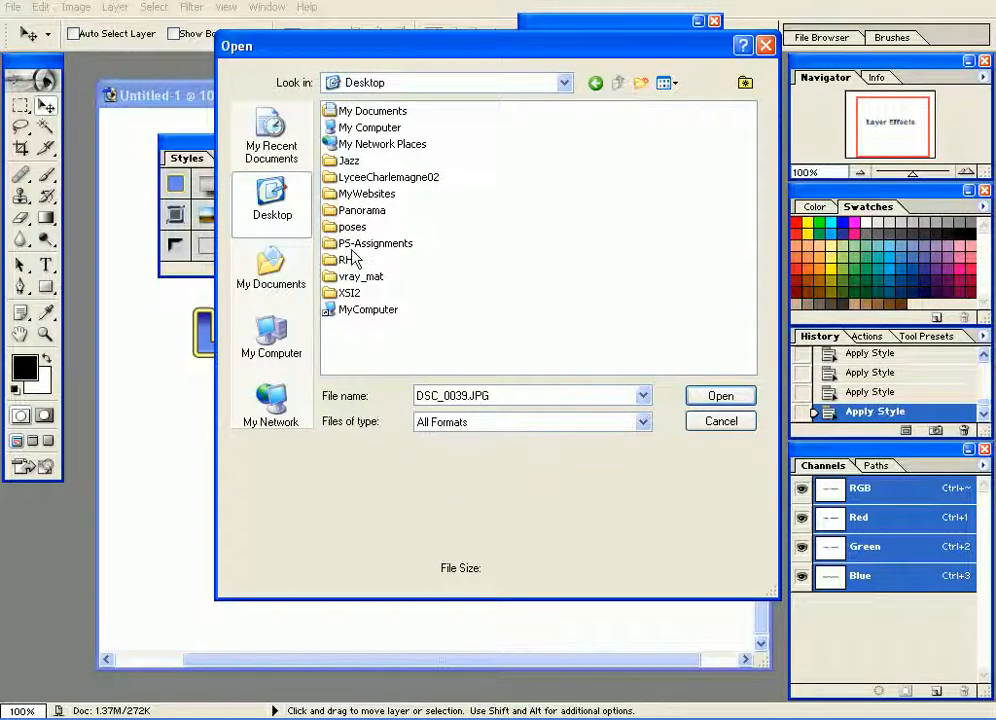
pyautogui.click(355, 212)
pyautogui.doubleClick(355, 212)
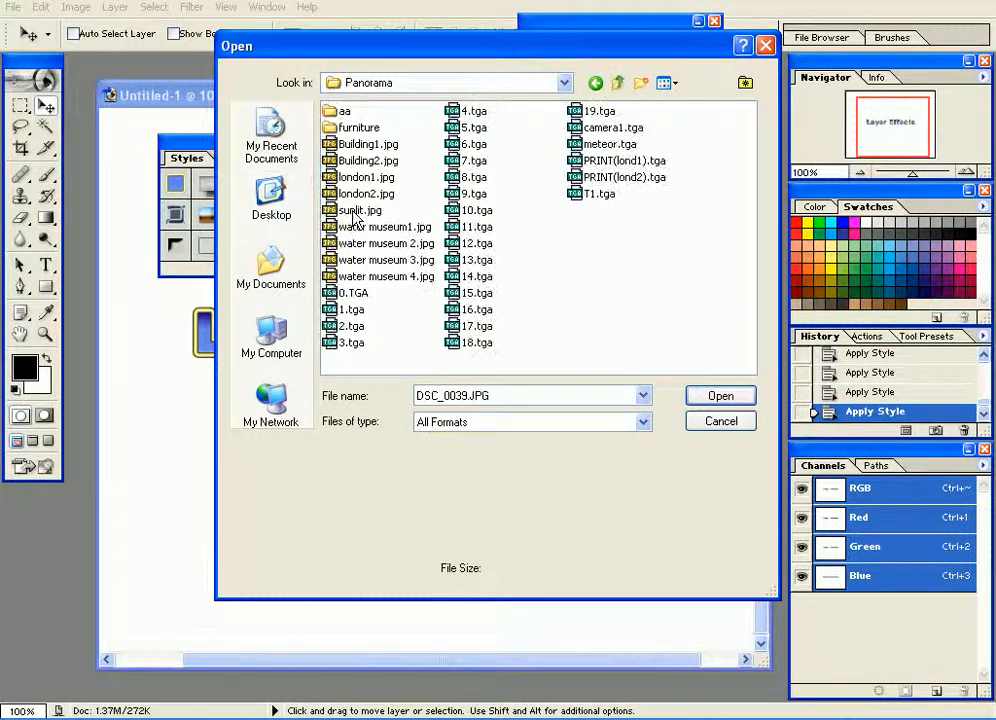
pyautogui.click(355, 210)
pyautogui.click(355, 196)
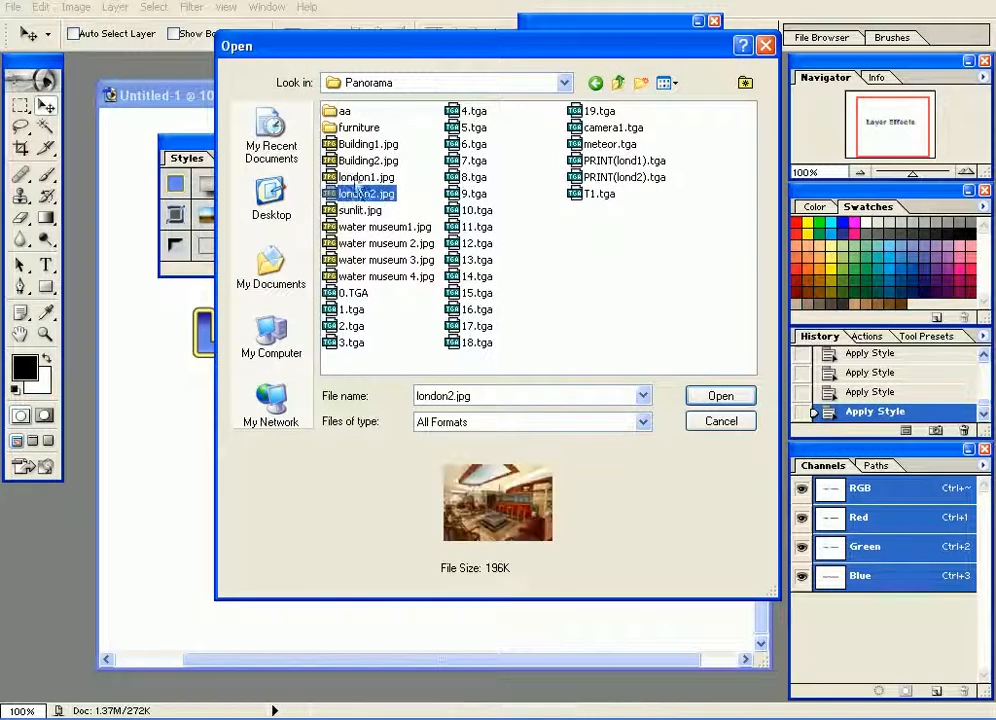
pyautogui.click(362, 160)
pyautogui.click(363, 147)
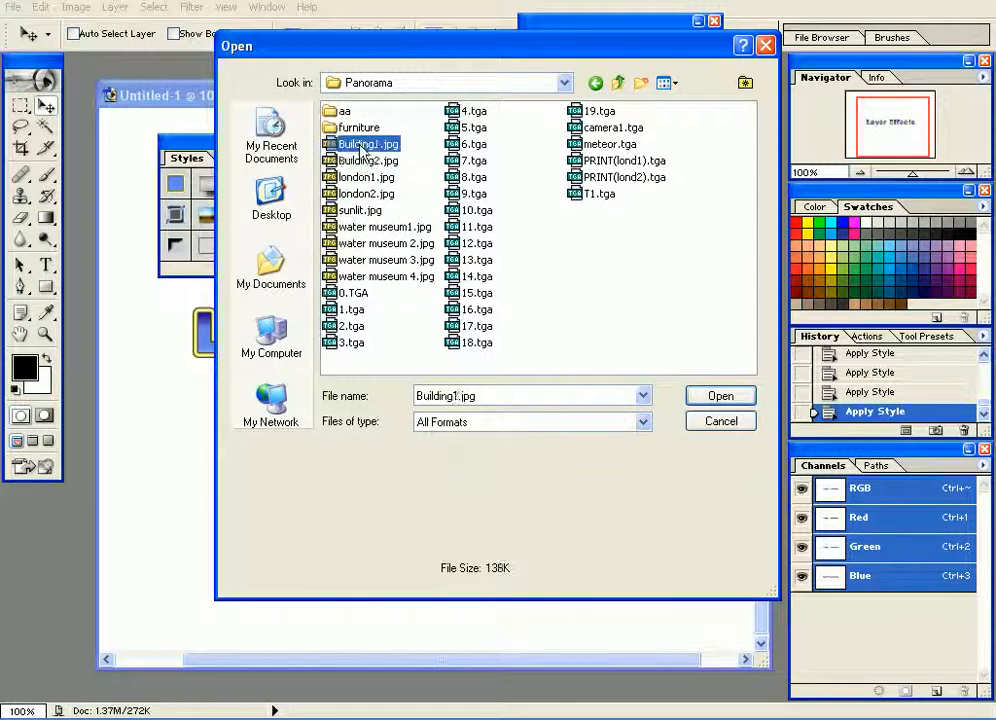
pyautogui.doubleClick(362, 160)
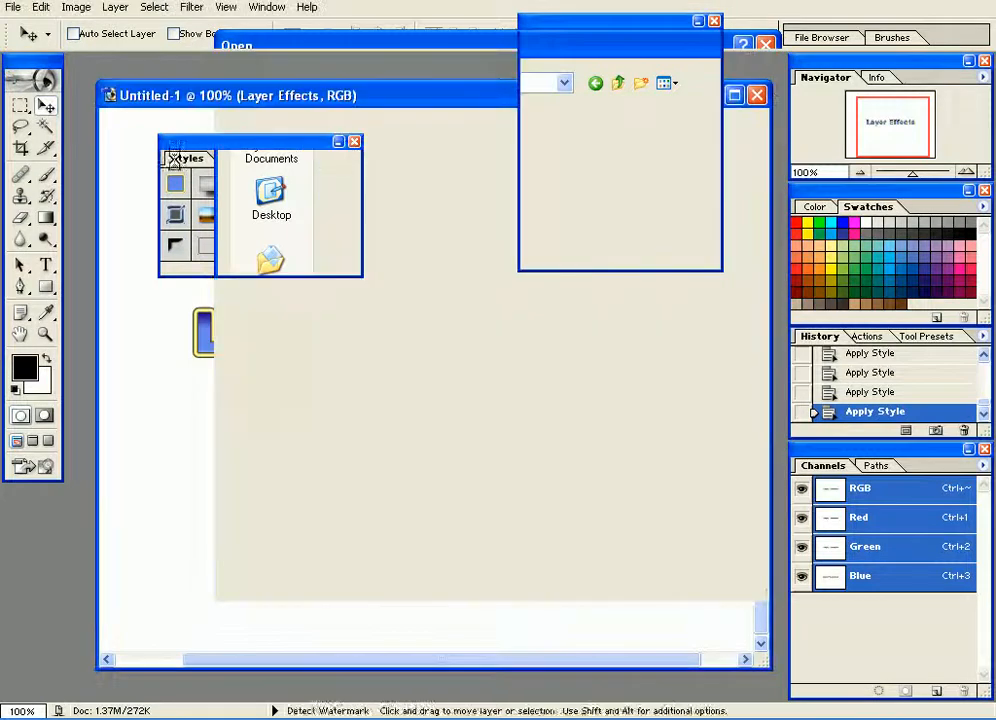
# Select the upper part of the building photo with a rectangular marquee and move it into the Untitled-1 document as a new layer.
pyautogui.click(20, 105)
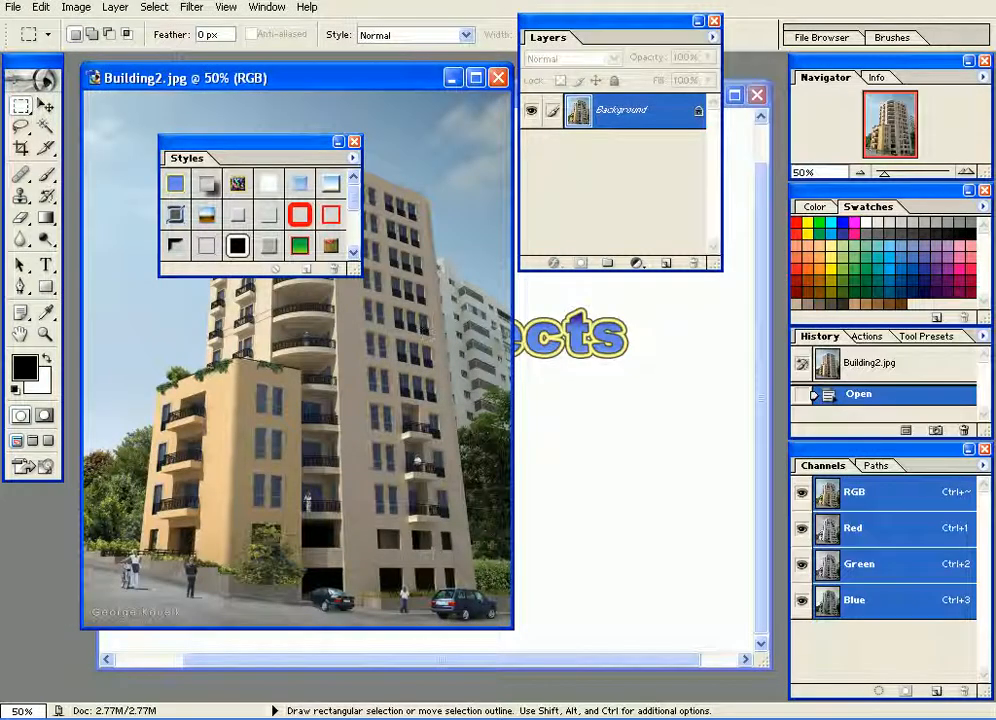
pyautogui.moveTo(496, 125); pyautogui.dragTo(78, 314)
pyautogui.click(45, 106)
pyautogui.moveTo(140, 265); pyautogui.dragTo(164, 473)
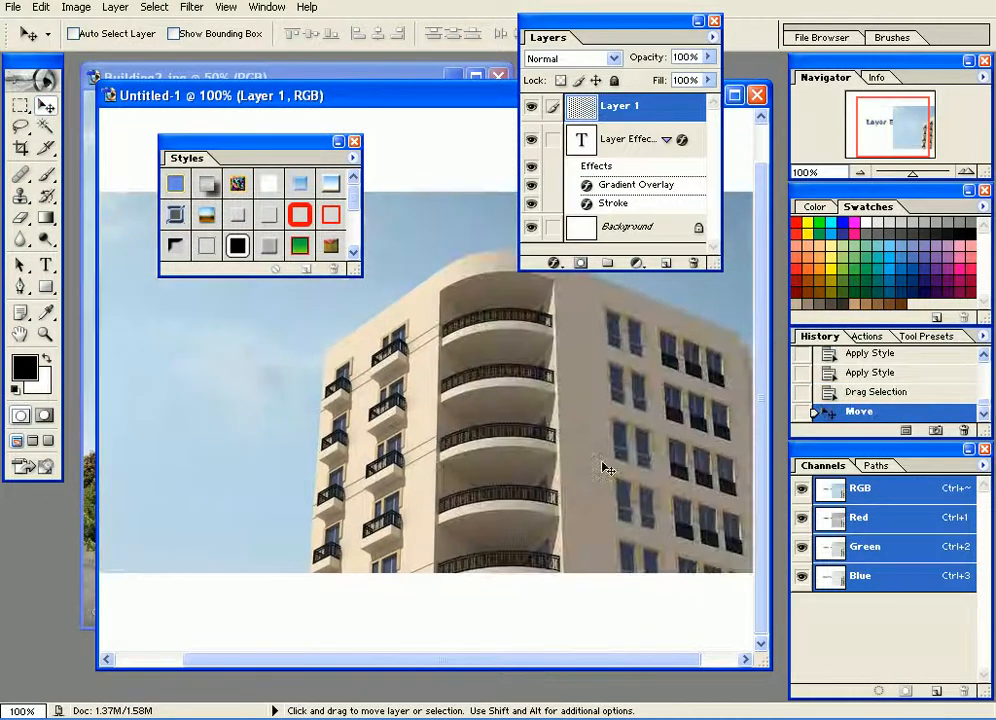
# Move the building photo layer beneath the Layer Effects text layer and apply the shadowed metal style to the text.
pyautogui.moveTo(622, 108); pyautogui.dragTo(620, 214)
pyautogui.click(614, 116)
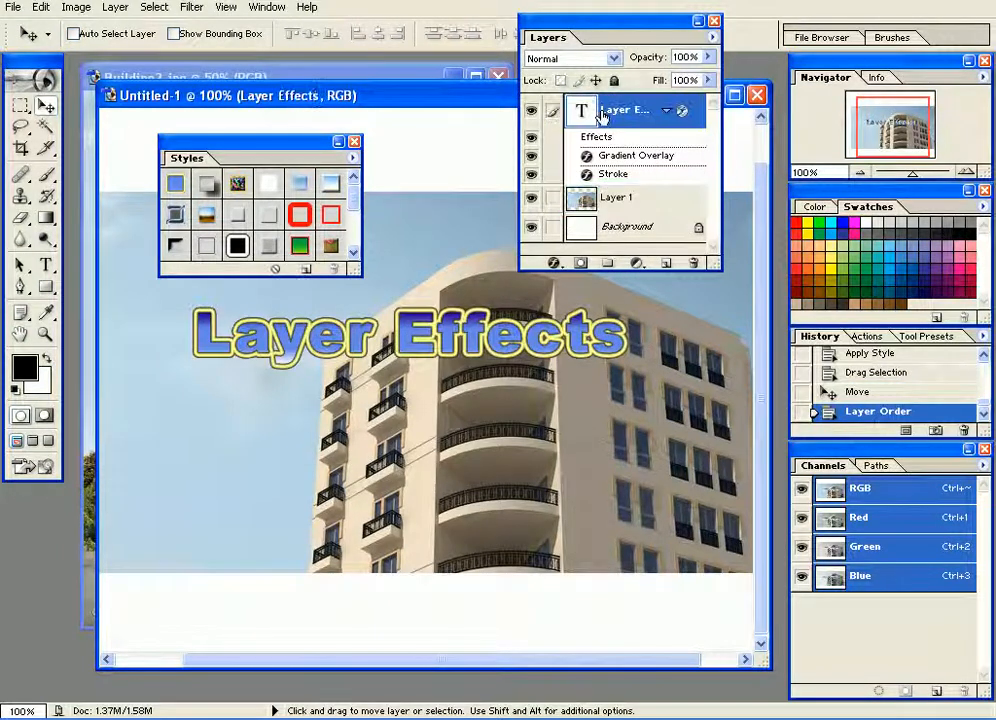
pyautogui.click(212, 188)
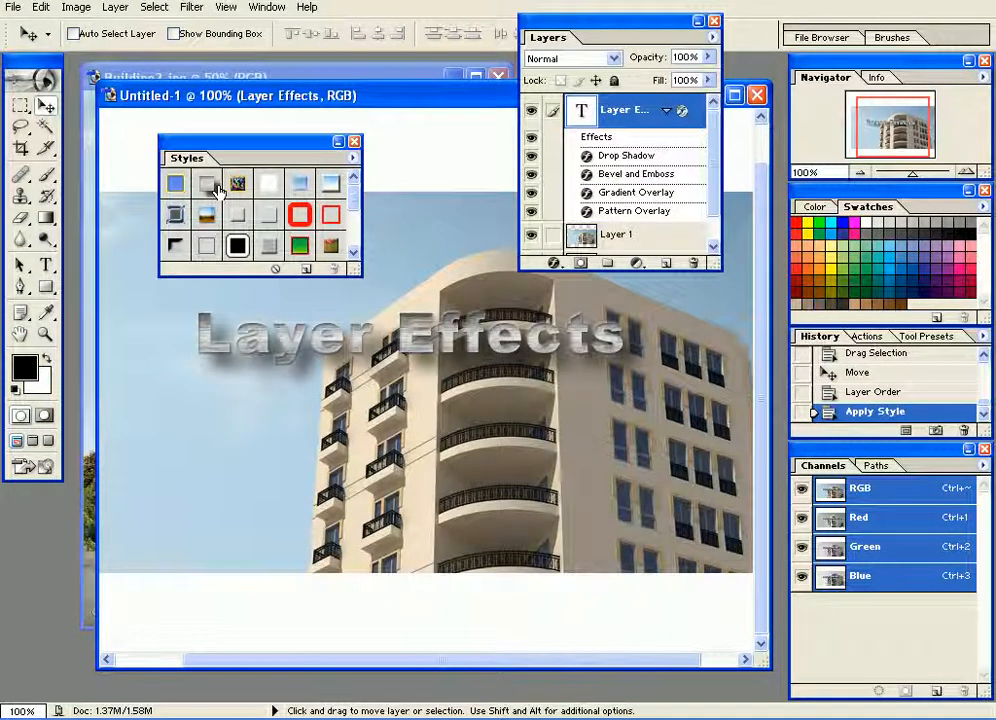
# Move the Layer Effects text up over the sky beside the building, and reposition the Styles palette and toolbox.
pyautogui.rightClick(323, 345)
pyautogui.click(323, 347)
pyautogui.moveTo(325, 340); pyautogui.dragTo(240, 278)
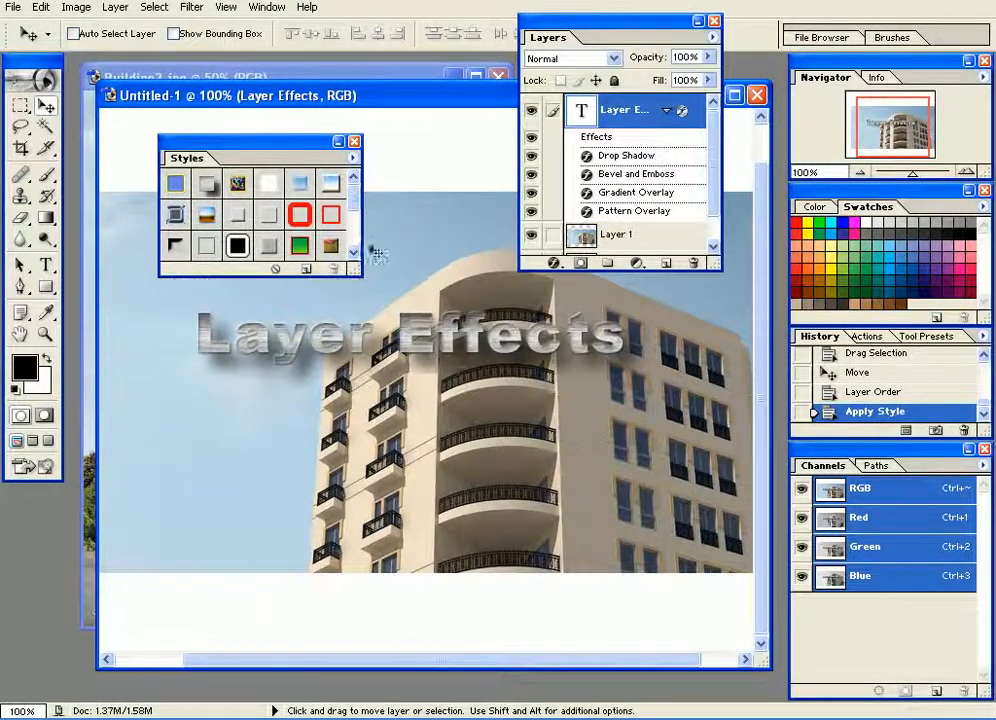
pyautogui.moveTo(340, 318); pyautogui.dragTo(507, 467)
pyautogui.moveTo(413, 383); pyautogui.dragTo(288, 303)
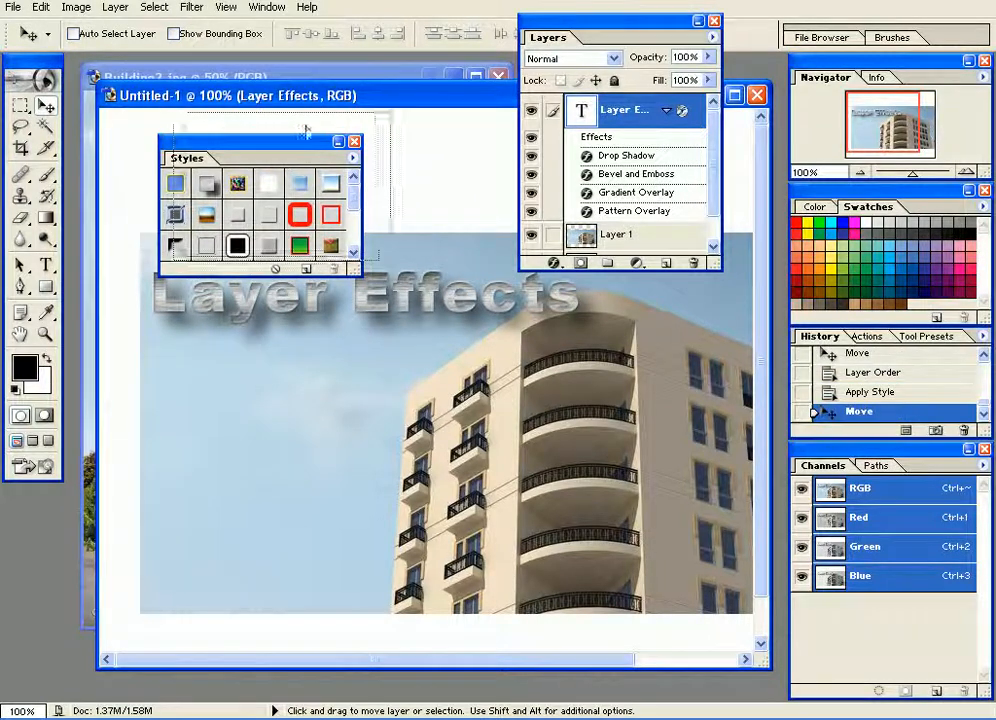
pyautogui.moveTo(294, 140); pyautogui.dragTo(326, 118)
pyautogui.moveTo(108, 94); pyautogui.dragTo(118, 126)
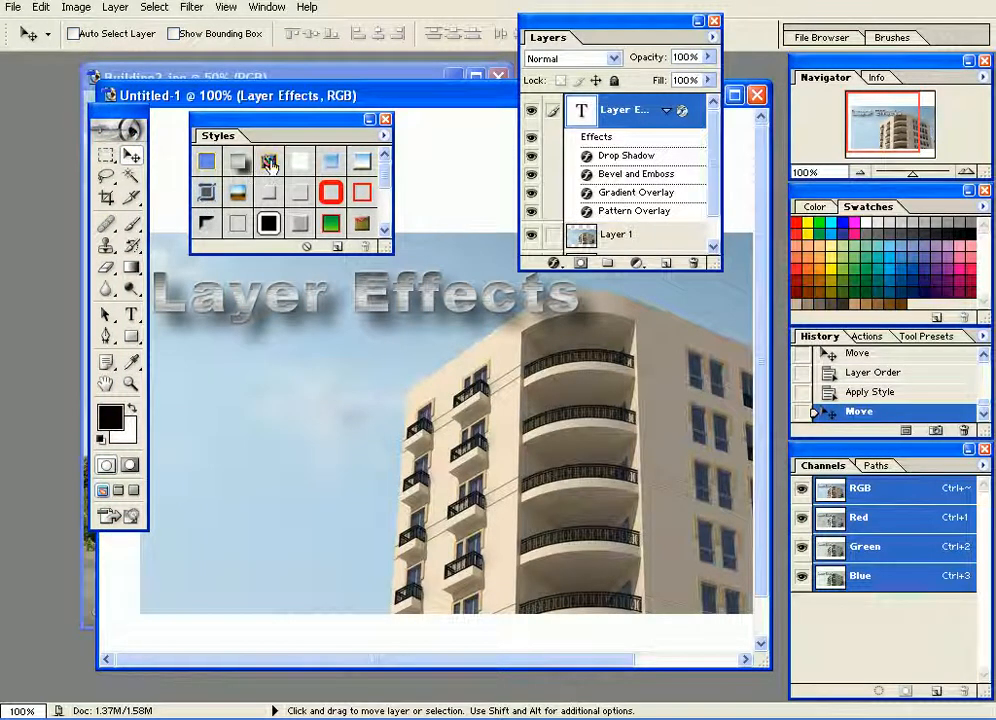
# Try several preset styles on the text, apply the beveled dark blue stroke style, and shift the text slightly away from the toolbox.
pyautogui.click(240, 192)
pyautogui.click(300, 160)
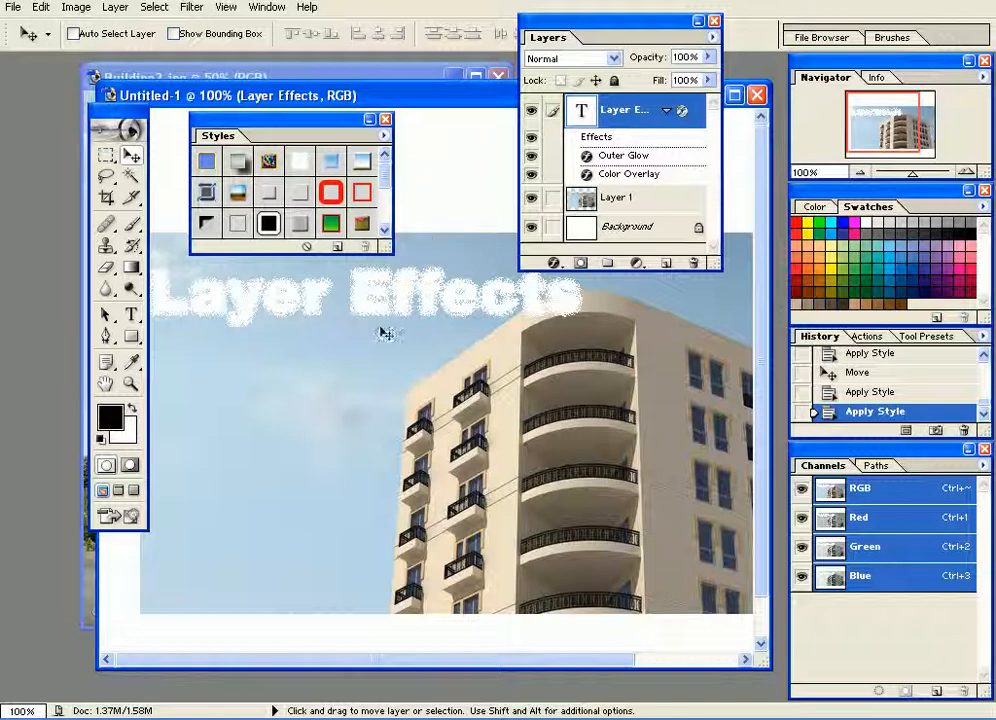
pyautogui.click(340, 162)
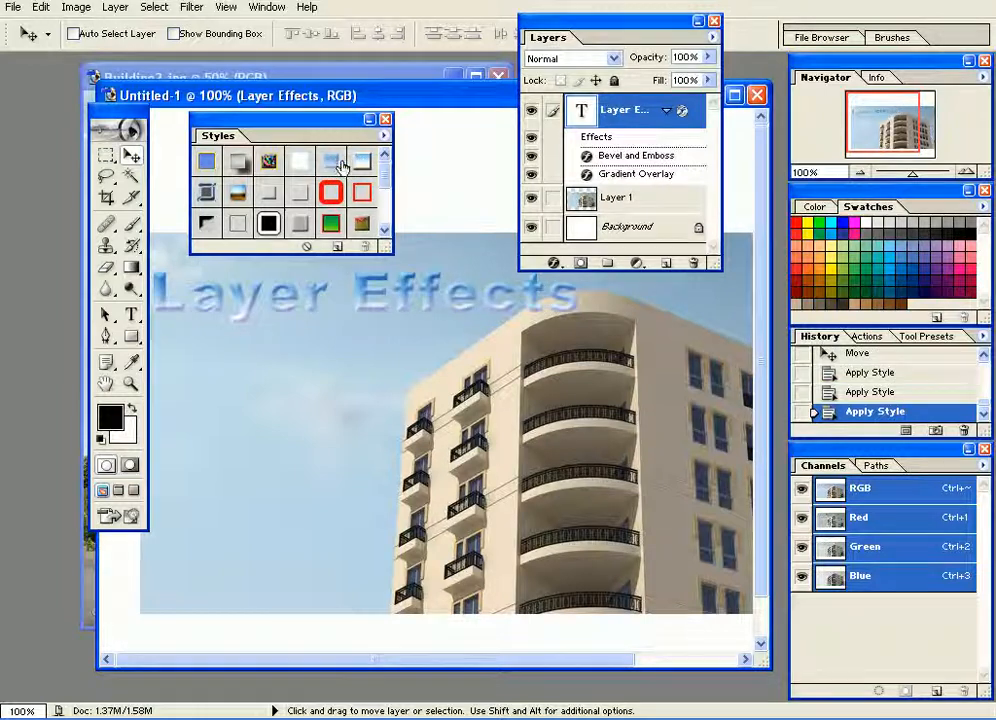
pyautogui.click(363, 166)
pyautogui.click(207, 196)
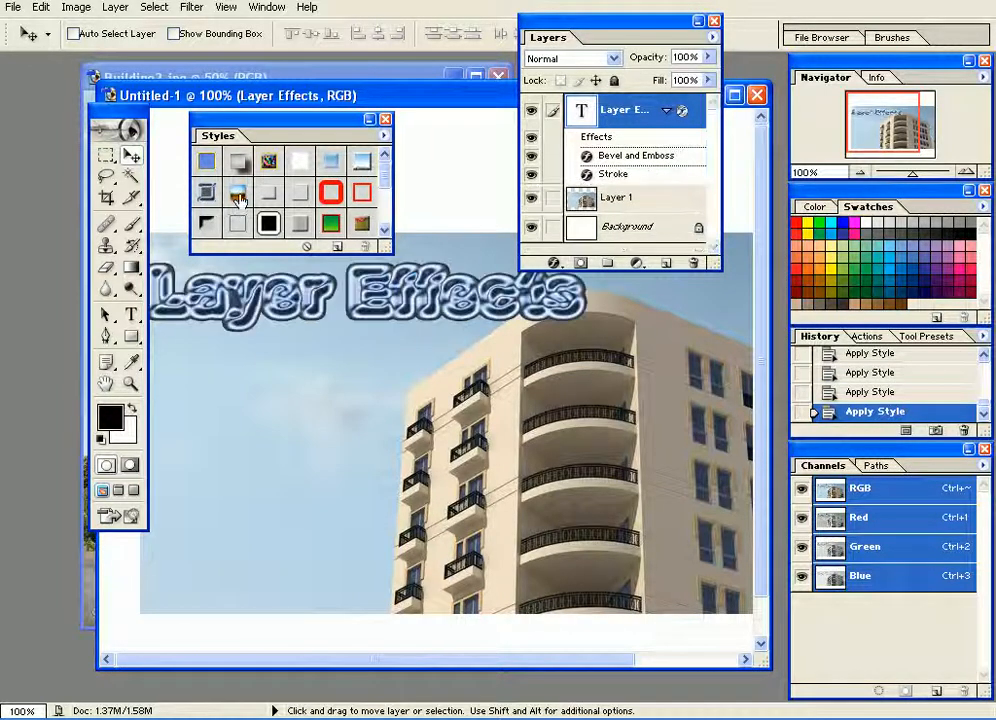
pyautogui.click(244, 199)
pyautogui.click(198, 195)
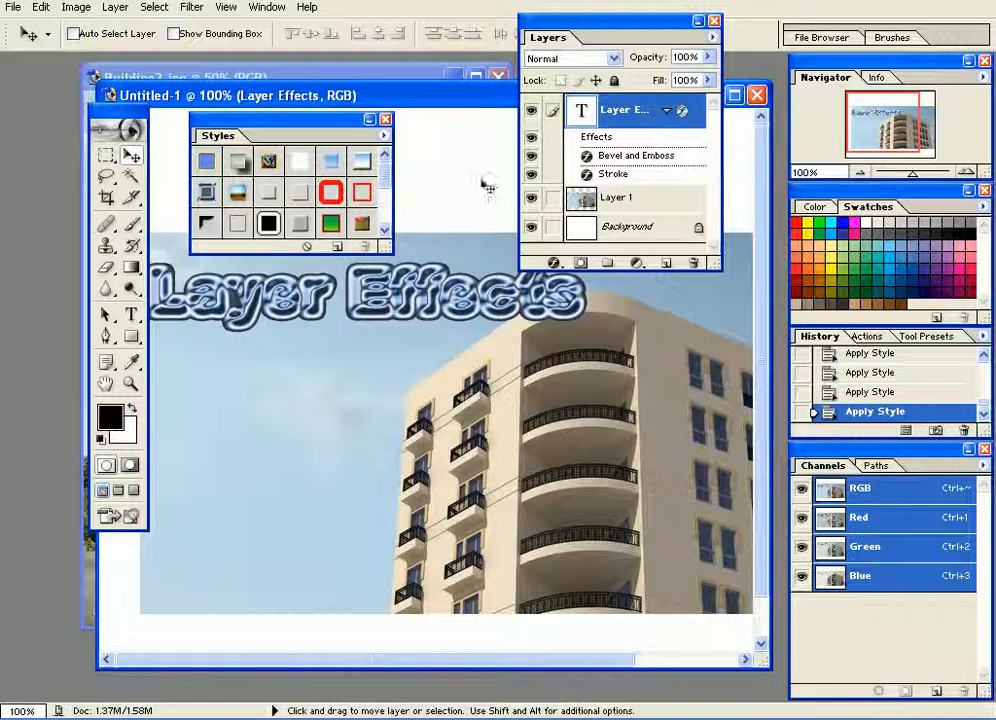
pyautogui.moveTo(221, 303); pyautogui.dragTo(252, 307)
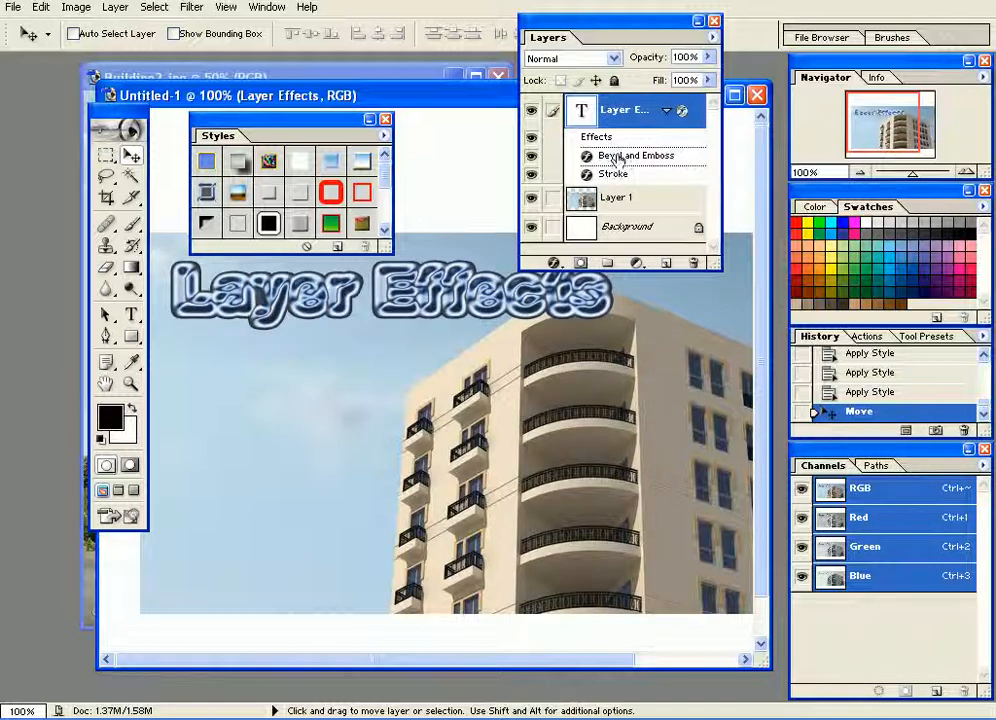
# Toggle the visibility of the text's Bevel and Emboss and Stroke effects to compare what each contributes.
pyautogui.click(531, 157)
pyautogui.click(531, 158)
pyautogui.click(531, 175)
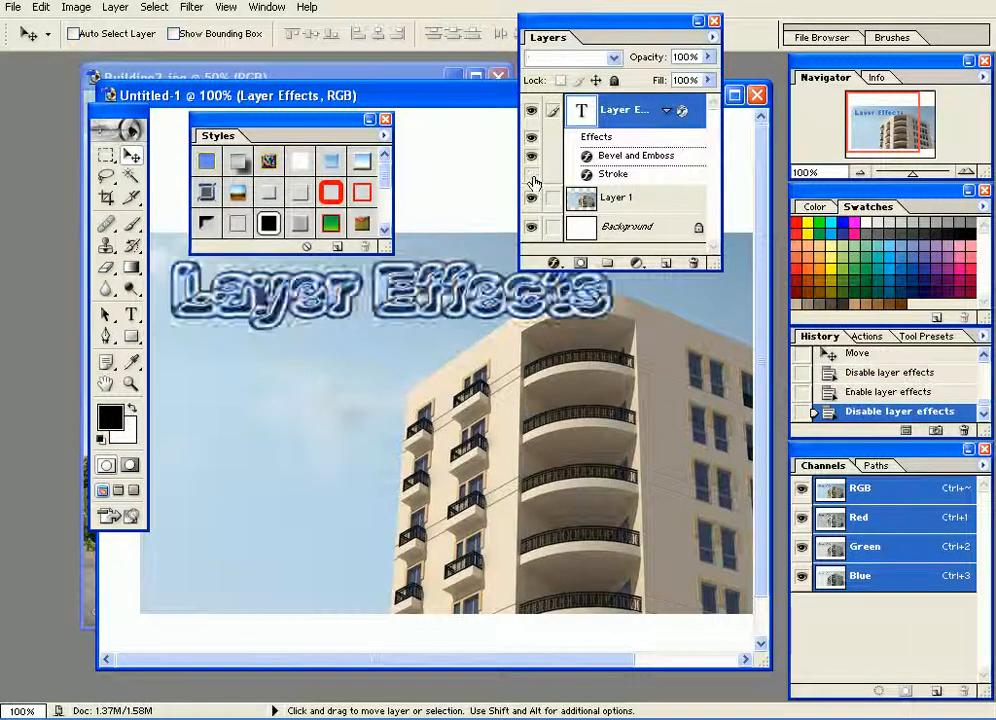
pyautogui.click(531, 175)
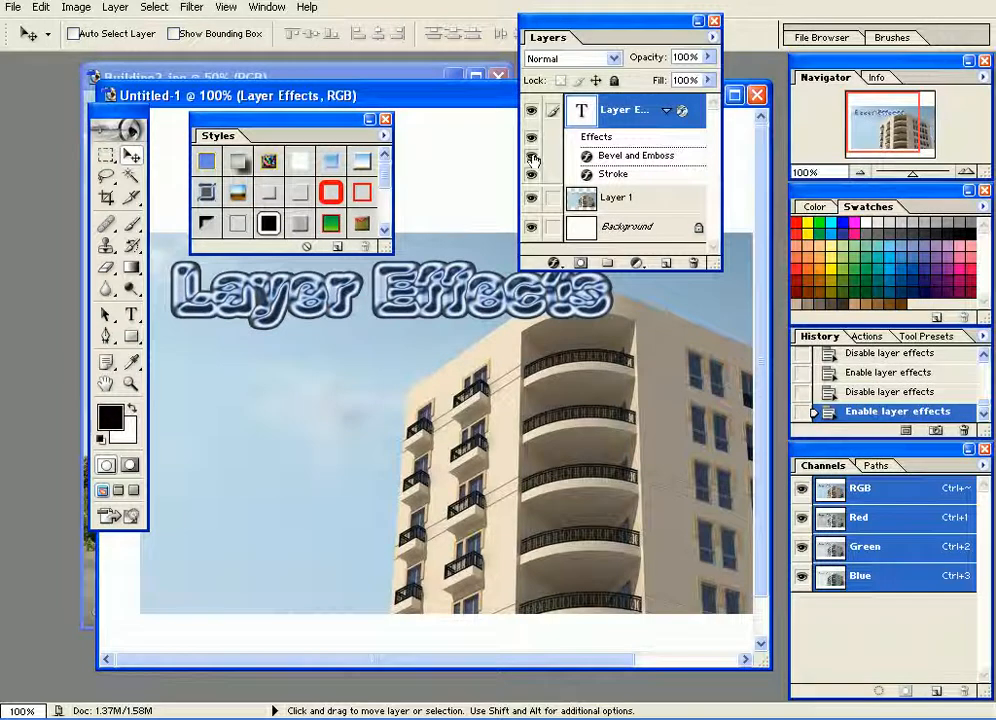
pyautogui.click(531, 157)
pyautogui.click(531, 175)
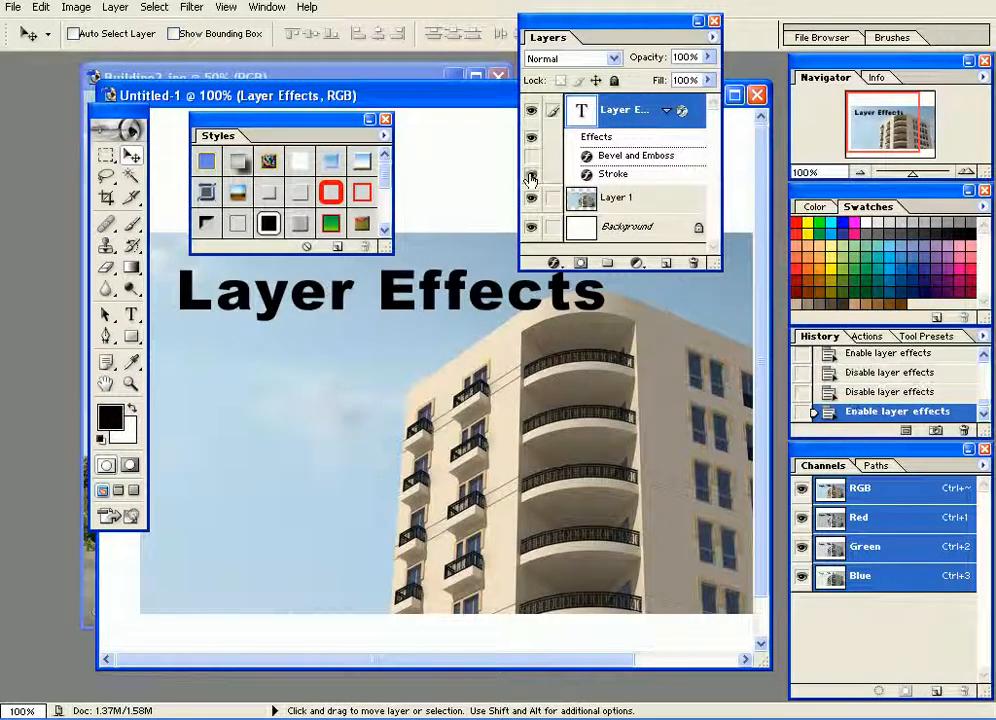
pyautogui.click(531, 175)
pyautogui.click(531, 157)
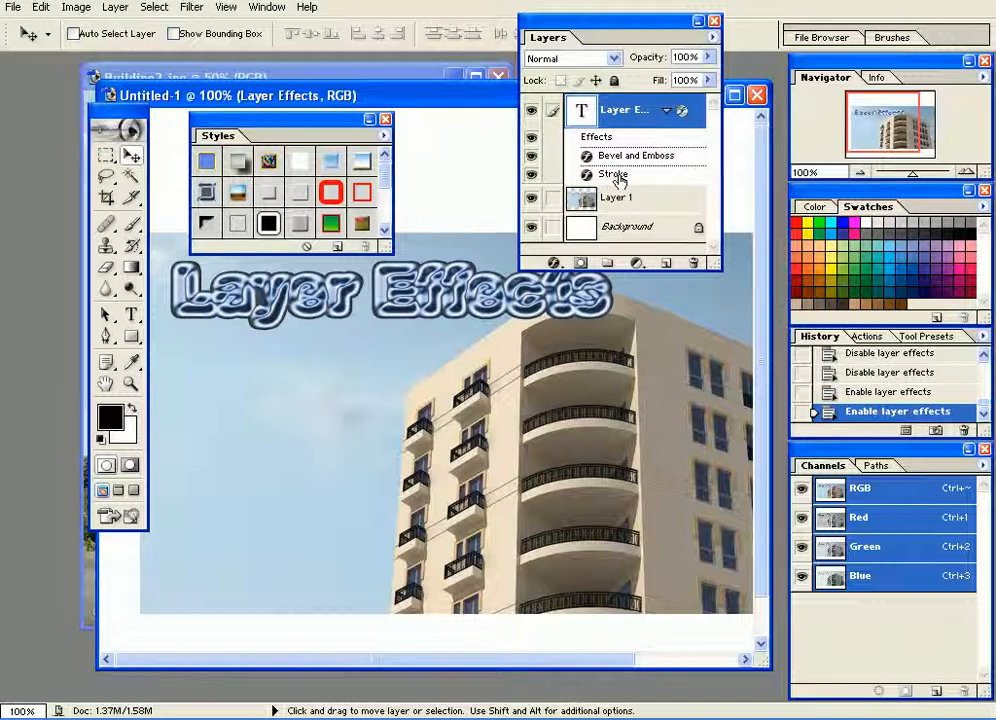
pyautogui.click(531, 178)
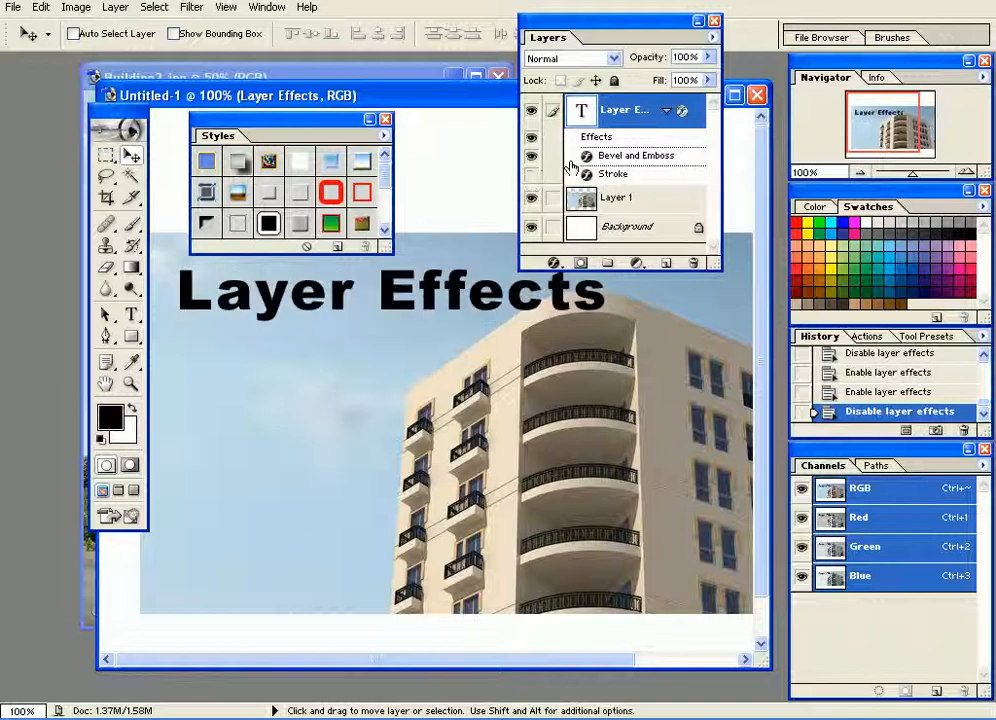
pyautogui.click(532, 161)
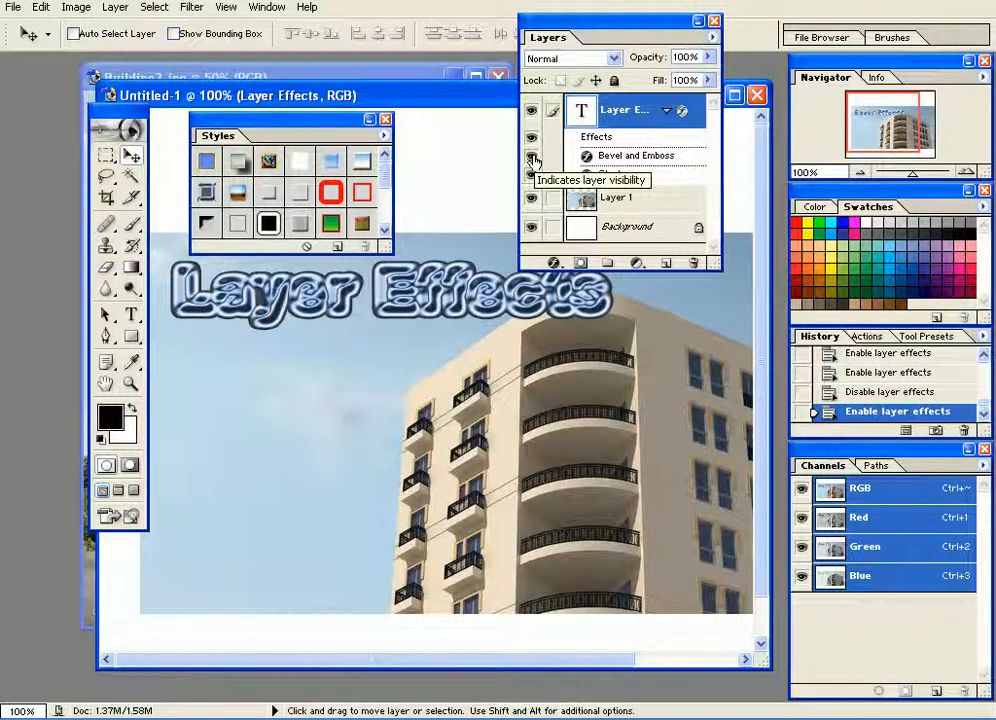
pyautogui.click(532, 157)
pyautogui.click(532, 157)
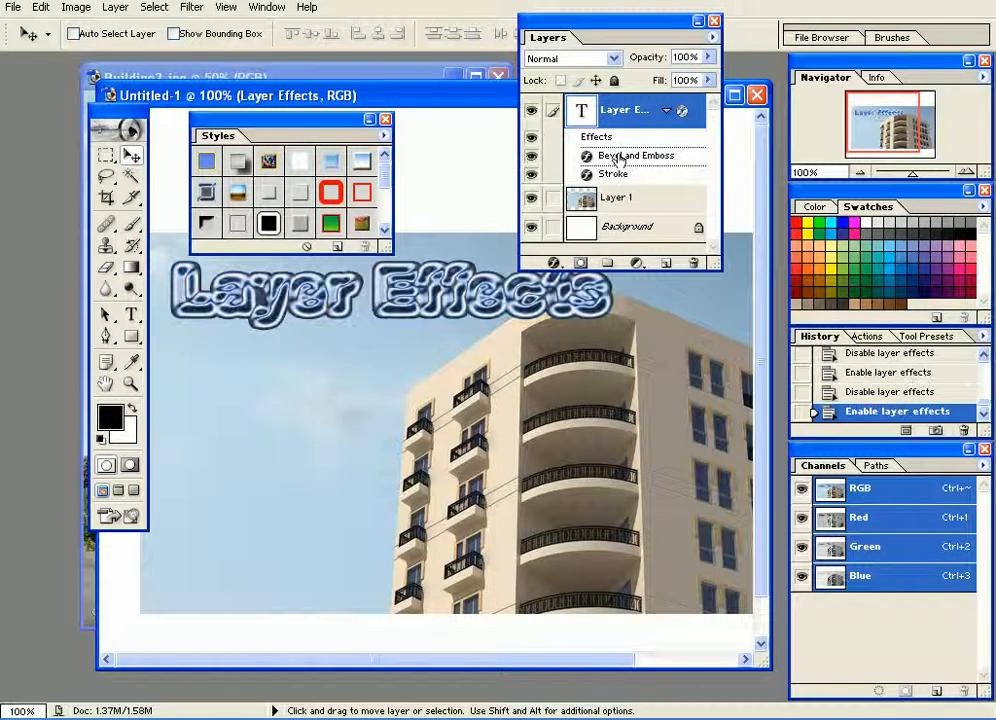
# Set the Bevel and Emboss size of the text layer to 6 px, keeping the text visible beside the dialog.
pyautogui.doubleClick(618, 158)
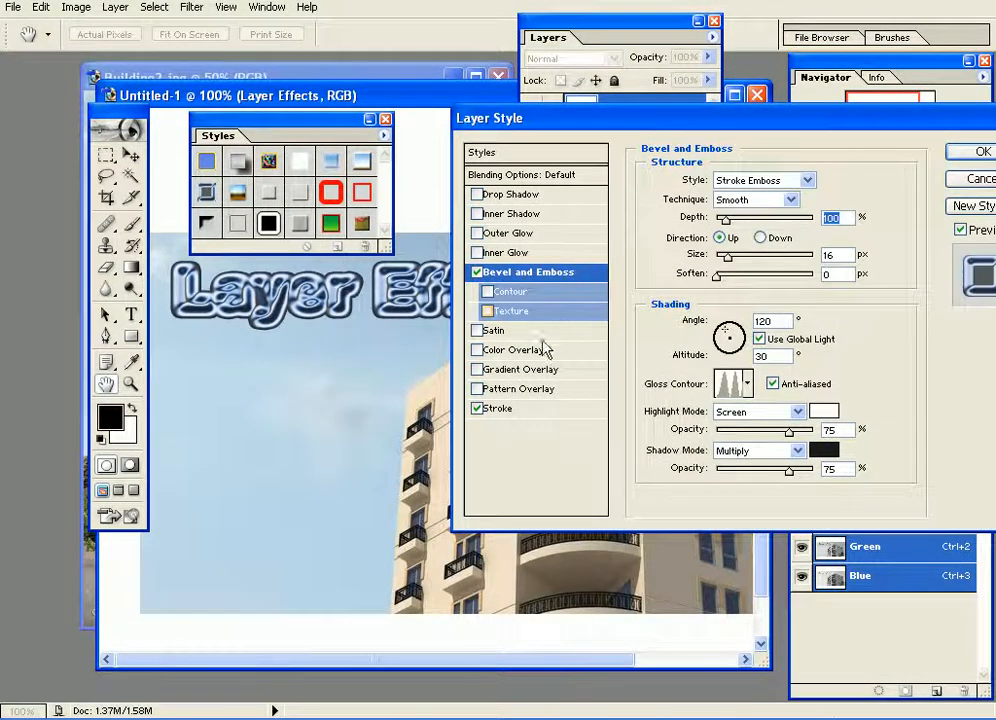
pyautogui.moveTo(843, 117); pyautogui.dragTo(747, 335)
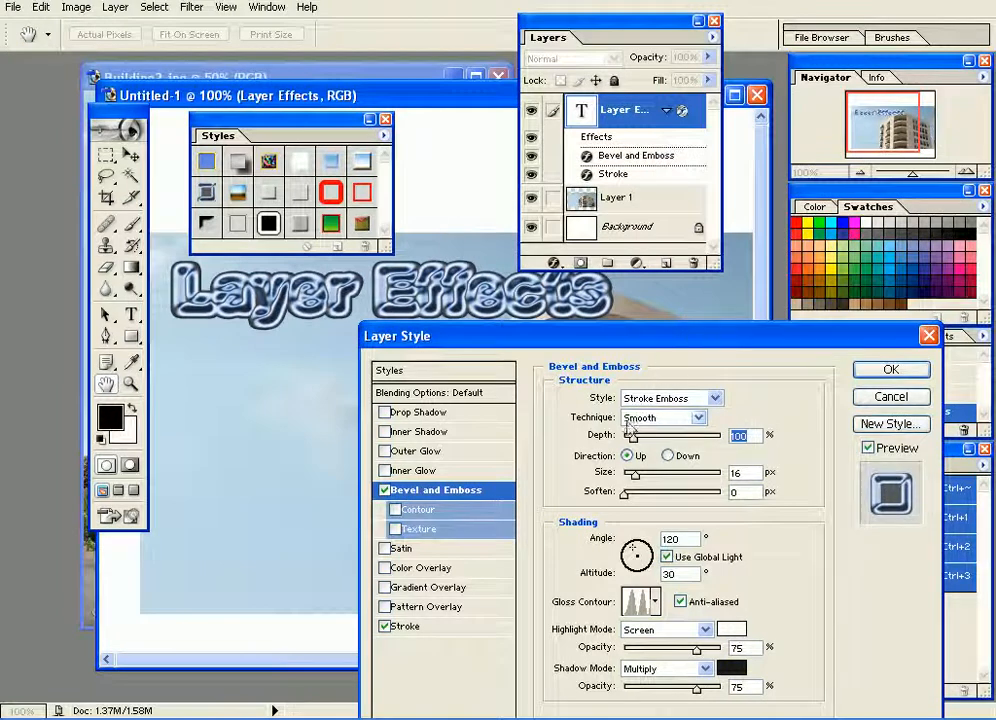
pyautogui.moveTo(634, 478); pyautogui.dragTo(629, 473)
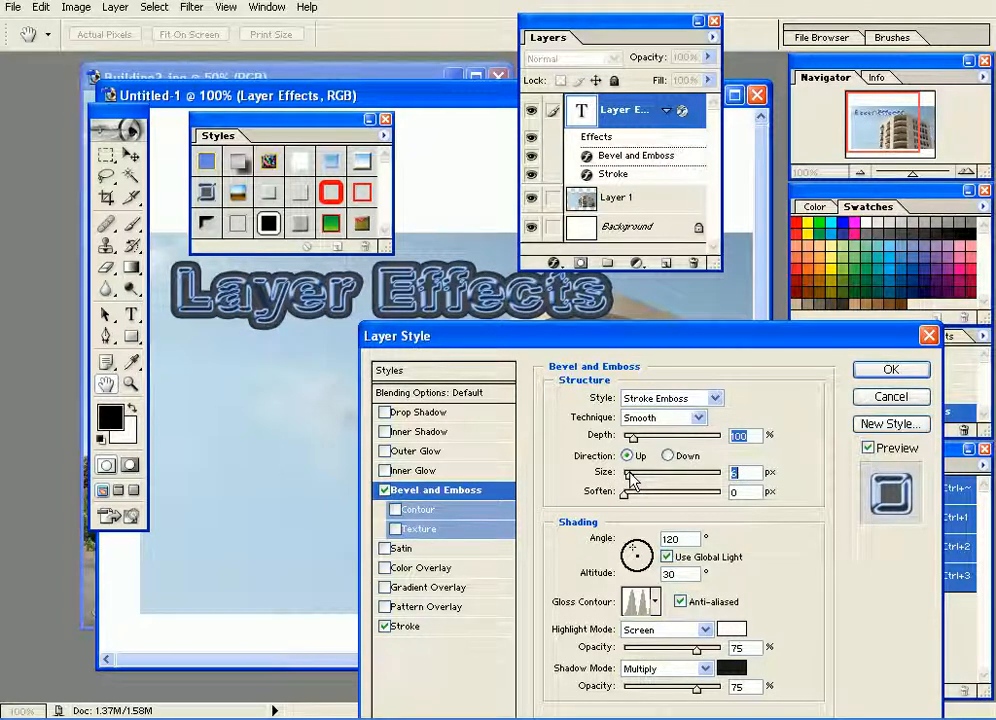
# Set the text's Stroke size to 8 px and its Bevel and Emboss depth to 101%, and apply the layer style.
pyautogui.click(407, 626)
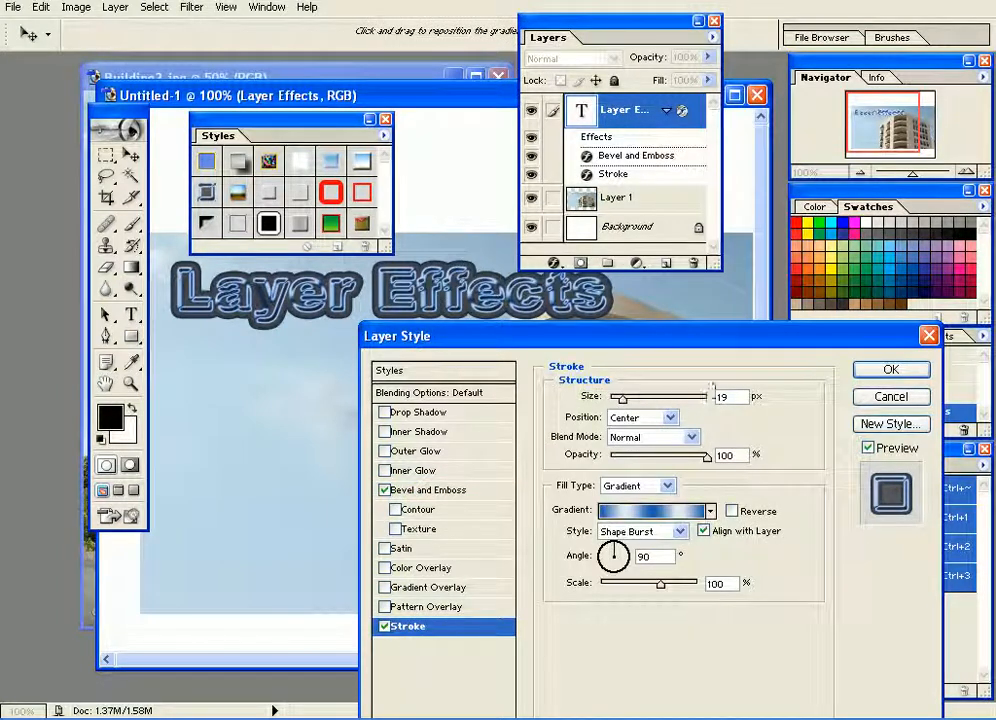
pyautogui.moveTo(621, 398); pyautogui.dragTo(618, 402)
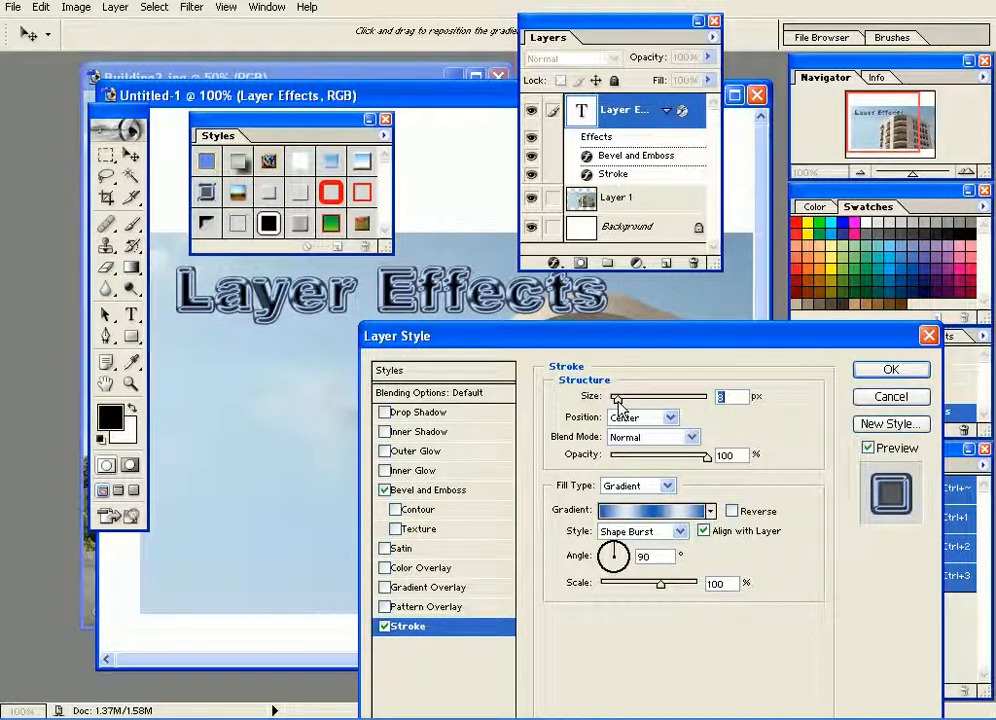
pyautogui.click(432, 490)
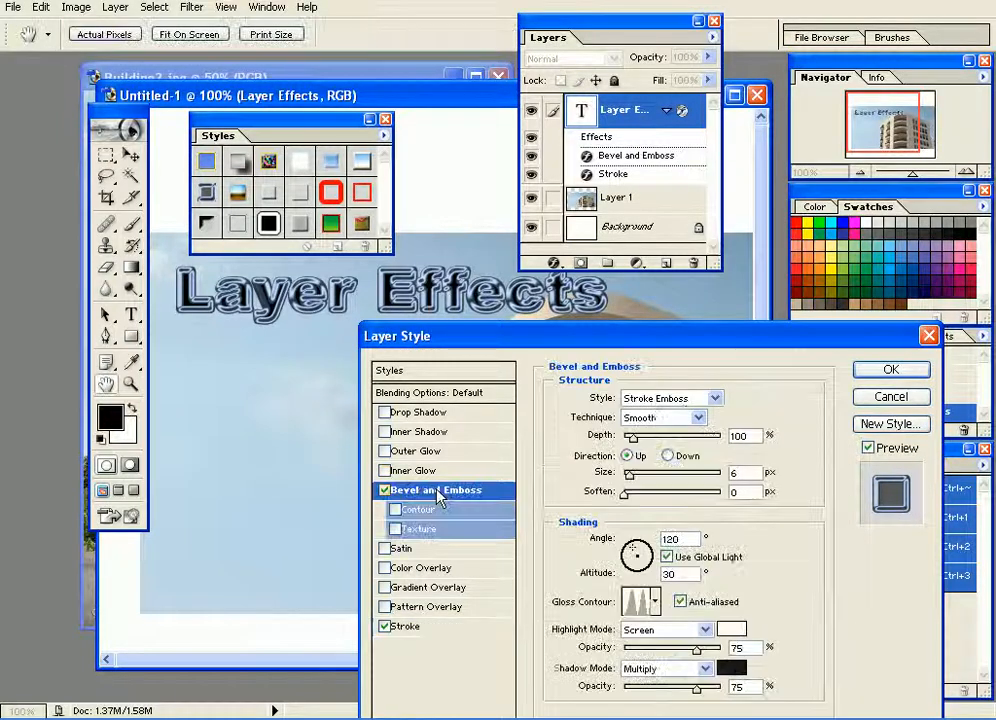
pyautogui.moveTo(632, 437); pyautogui.dragTo(630, 473)
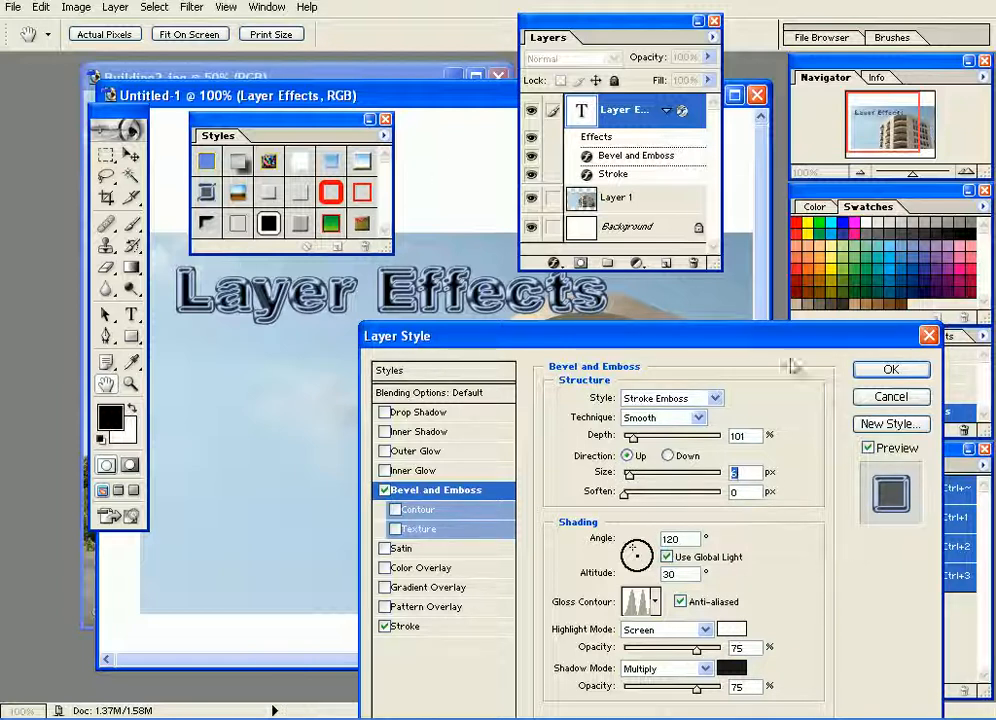
pyautogui.click(889, 372)
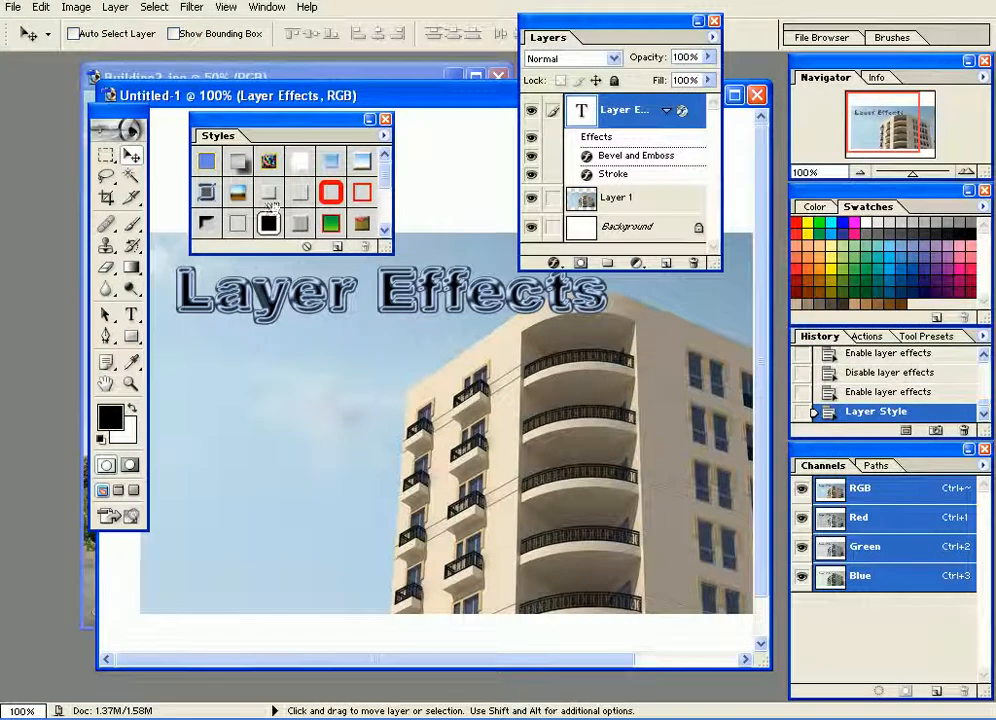
# Try the blue and gold chrome style and the transparent bevel styles on the text, and move it so it overlaps the building's roof.
pyautogui.click(237, 192)
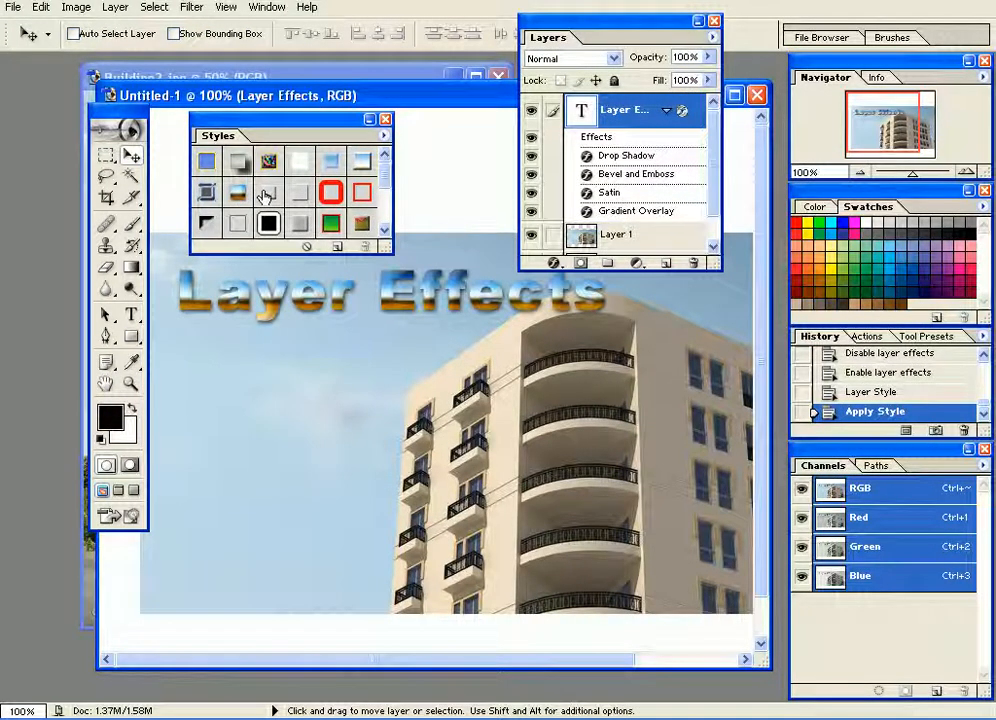
pyautogui.click(266, 194)
pyautogui.click(300, 193)
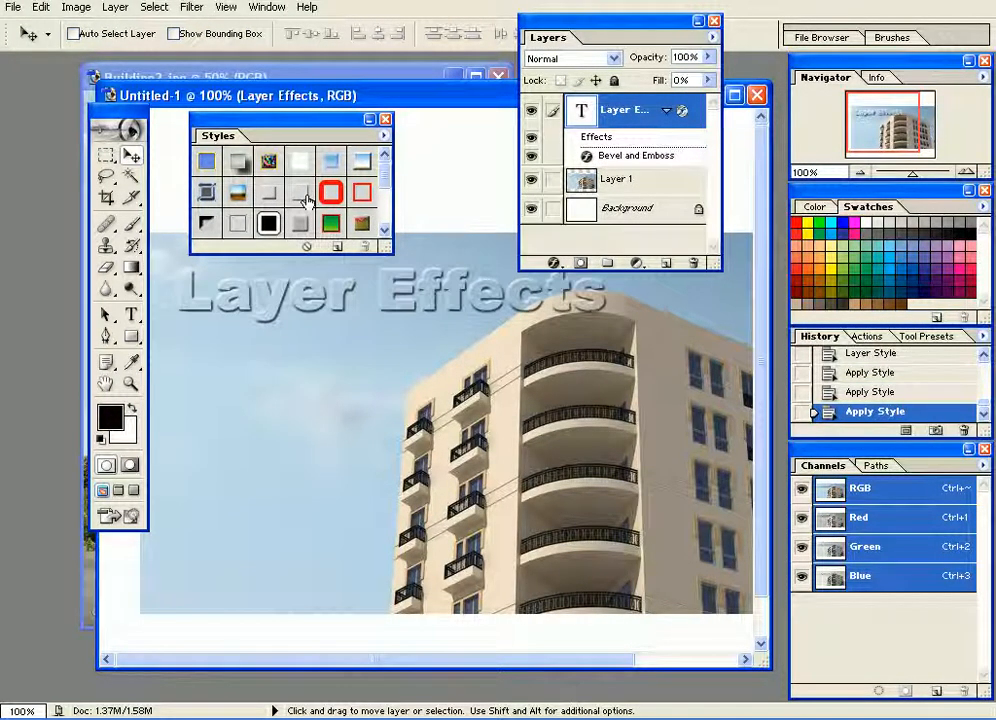
pyautogui.moveTo(410, 288); pyautogui.dragTo(427, 308)
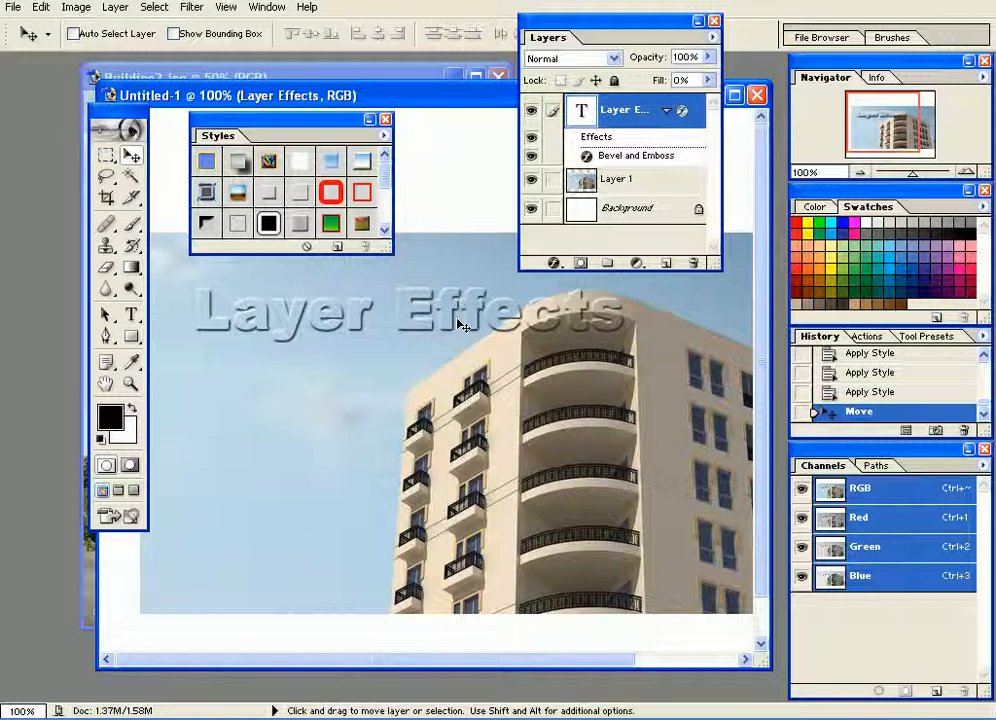
# Try the red stroke and neighbouring preset styles on the text, ending with black lettering outlined in white and black.
pyautogui.click(331, 193)
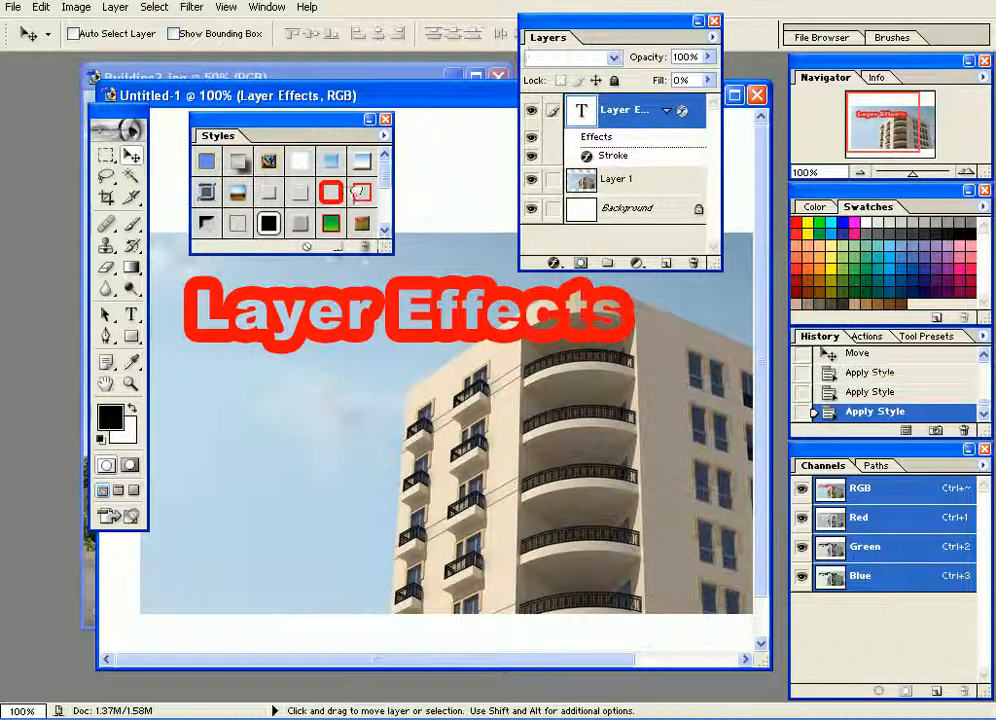
pyautogui.click(363, 194)
pyautogui.click(208, 225)
pyautogui.click(238, 224)
pyautogui.click(268, 224)
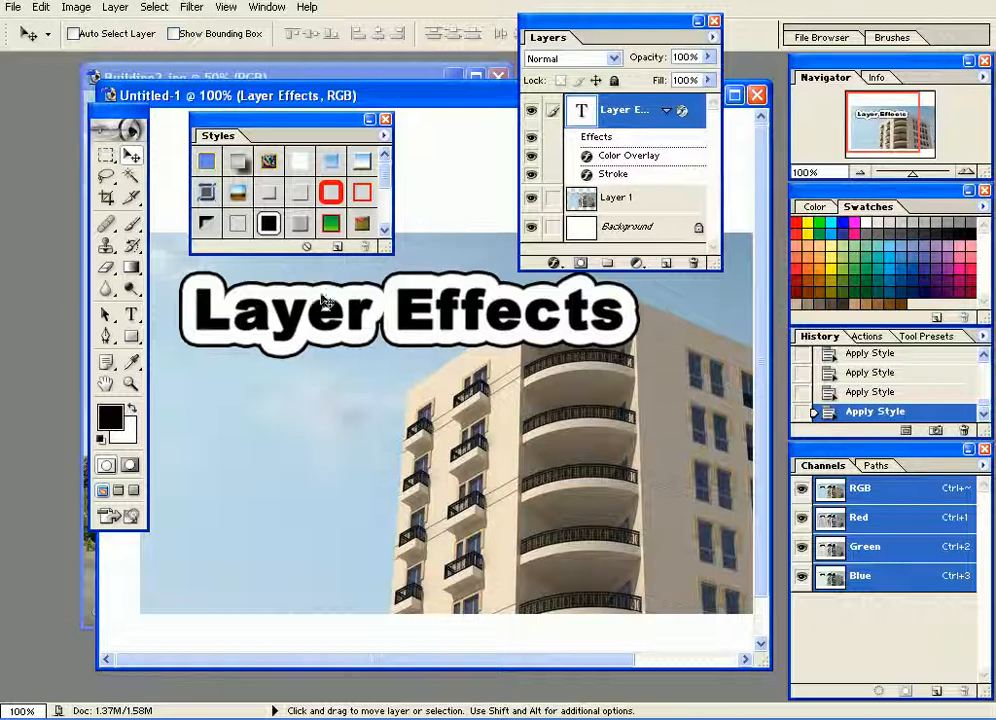
# Reduce the Stroke size of the black-and-white outlined text for a thinner outline.
pyautogui.doubleClick(613, 176)
pyautogui.moveTo(636, 406); pyautogui.dragTo(617, 402)
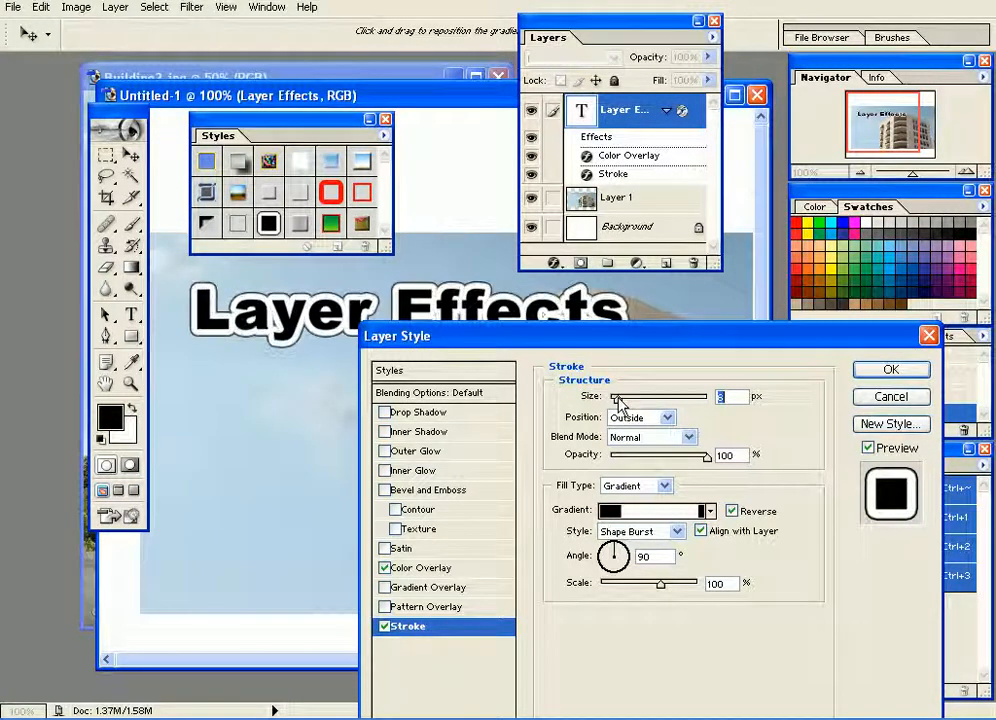
pyautogui.click(891, 370)
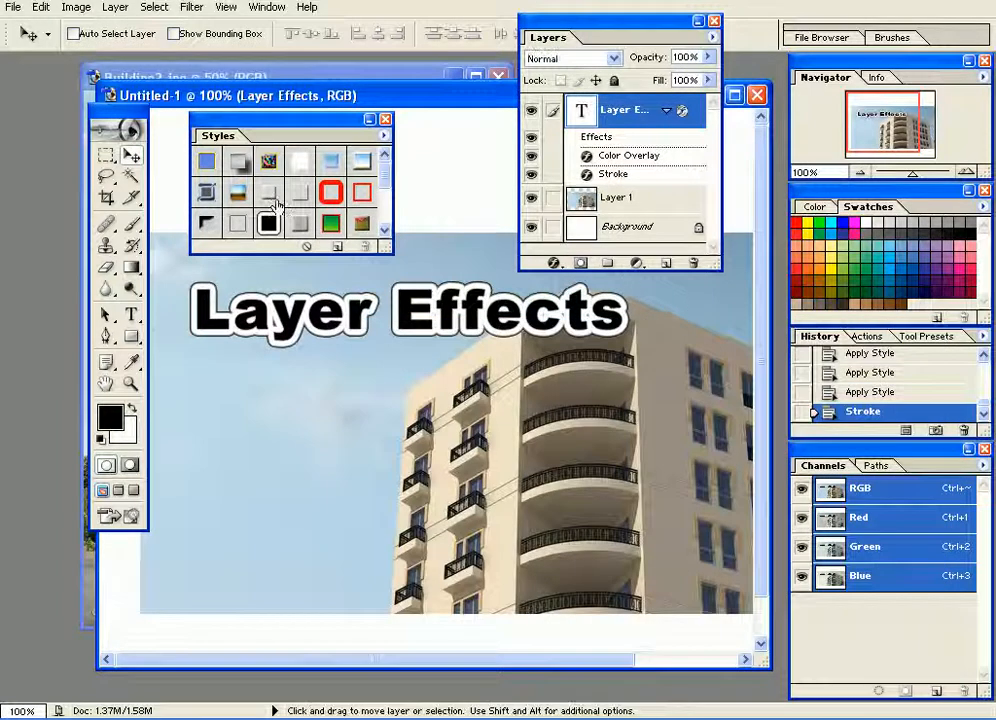
# Try the translucent satin, green and multicolour bevel styles, and apply the blue gradient style with the yellow outline to the text.
pyautogui.click(300, 225)
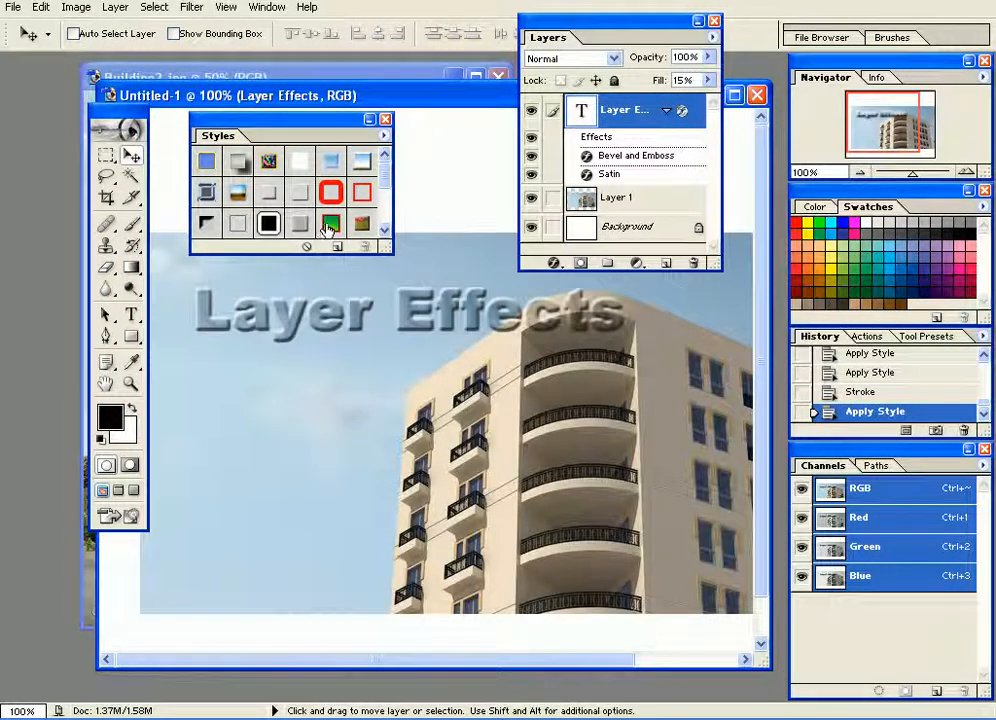
pyautogui.click(330, 225)
pyautogui.click(362, 225)
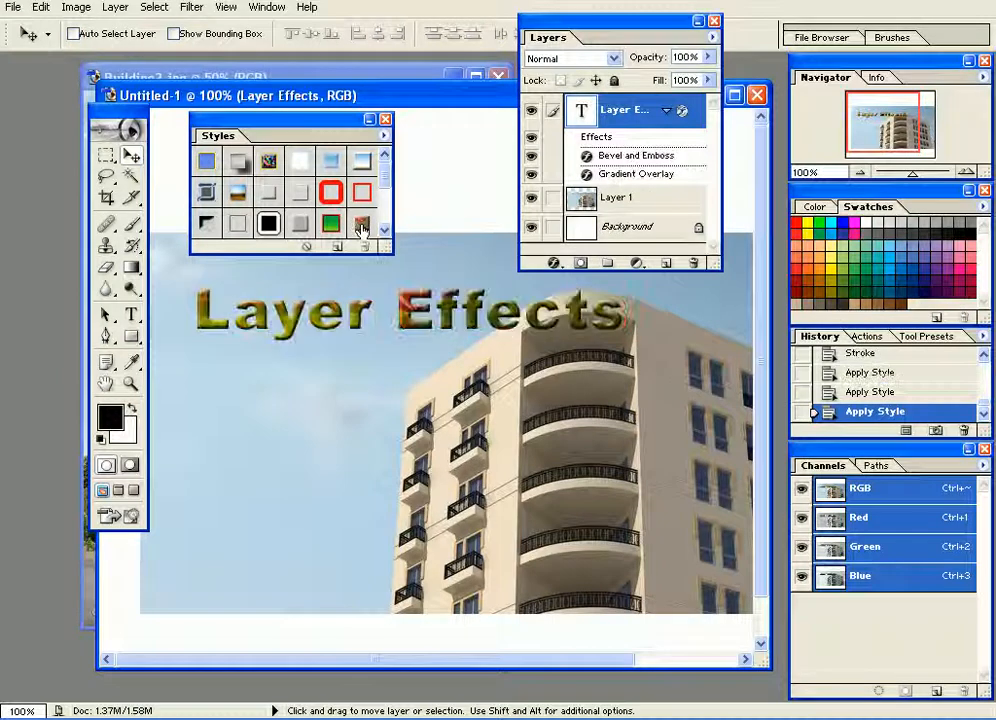
pyautogui.click(206, 162)
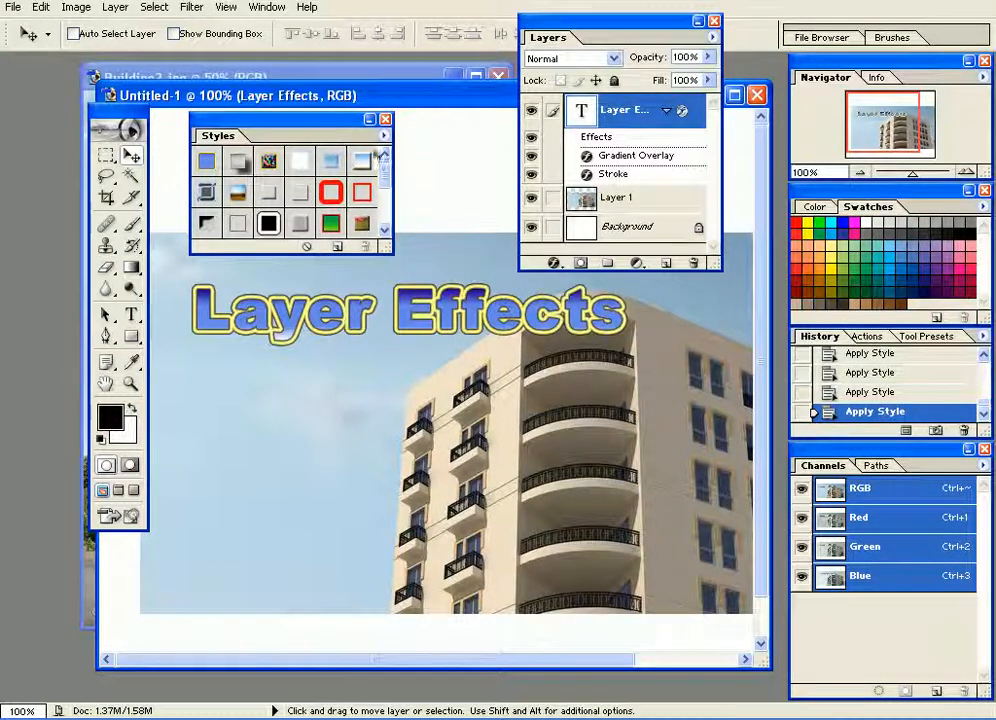
# Replace the current preset styles with the Text Effects 2 library.
pyautogui.click(384, 135)
pyautogui.click(467, 512)
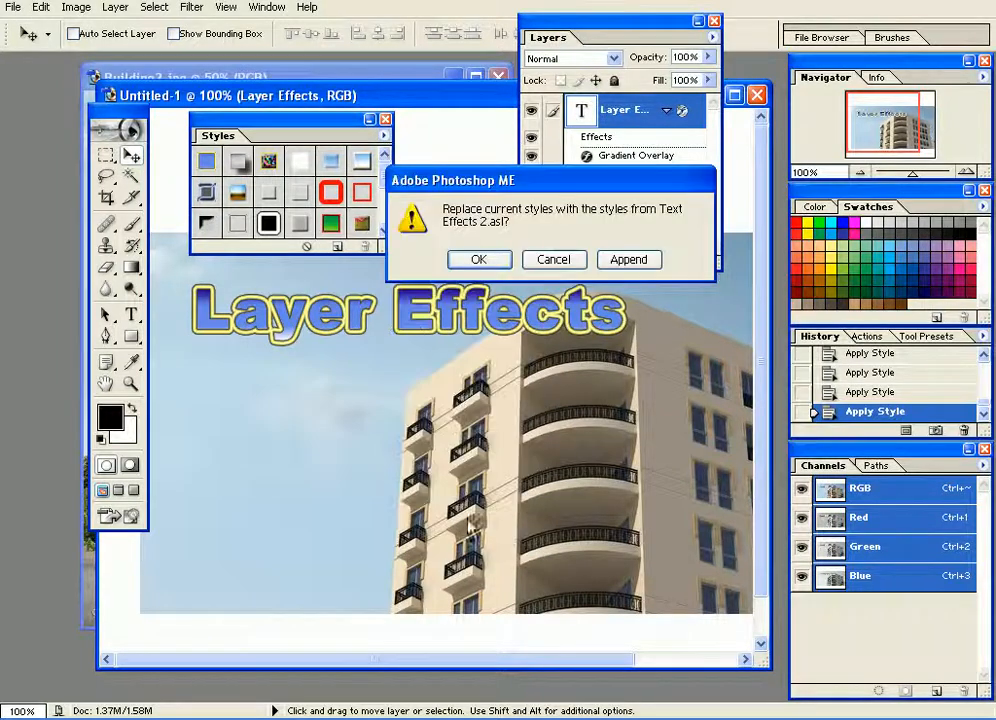
pyautogui.moveTo(490, 185); pyautogui.dragTo(522, 128)
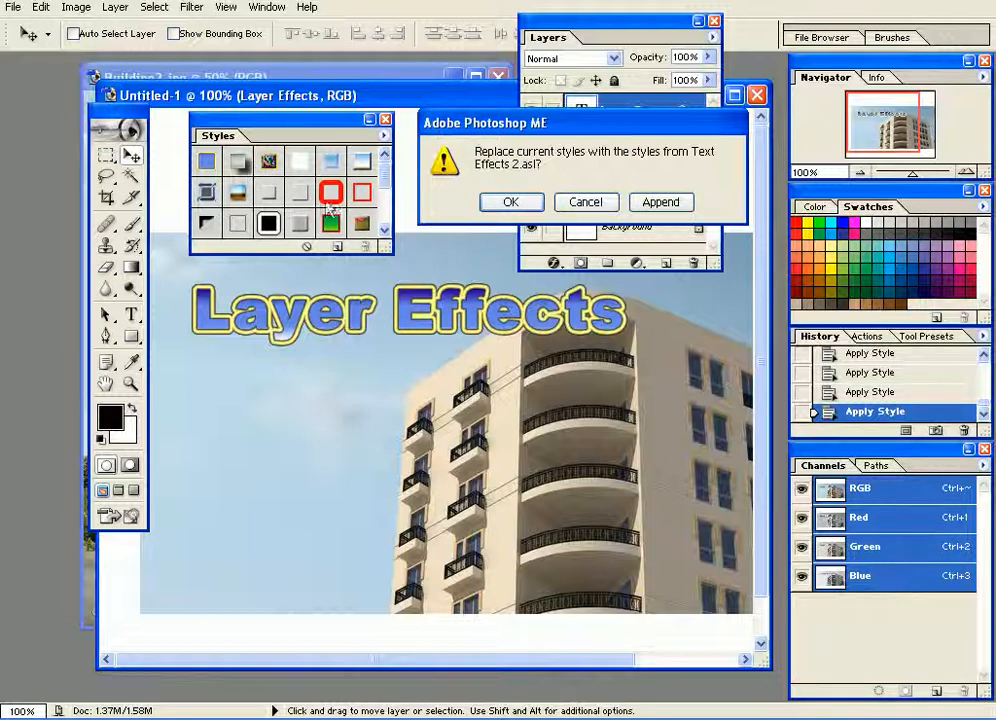
pyautogui.click(530, 204)
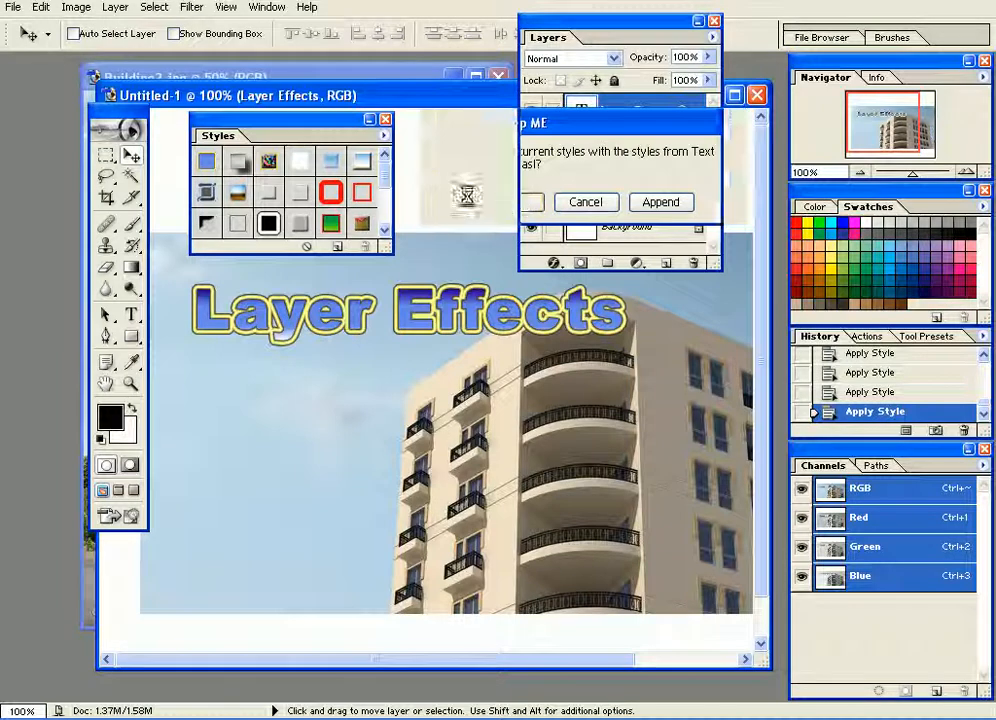
# Try the stone, brown, red, dark blue and grey textured bevel styles from Text Effects 2 on the text.
pyautogui.click(238, 166)
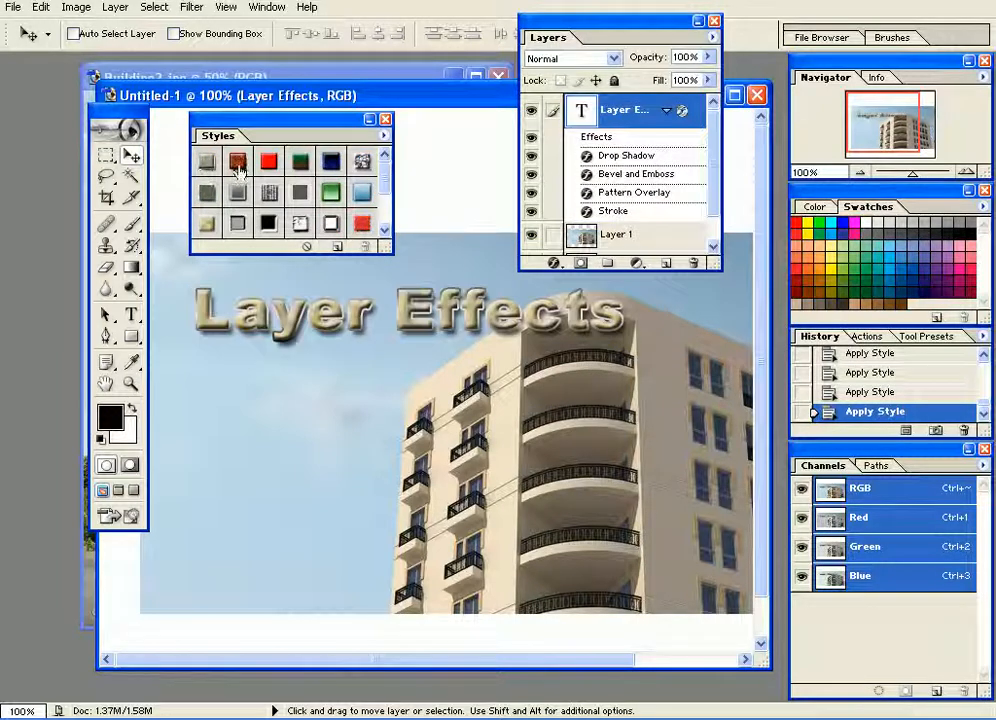
pyautogui.click(243, 165)
pyautogui.click(269, 163)
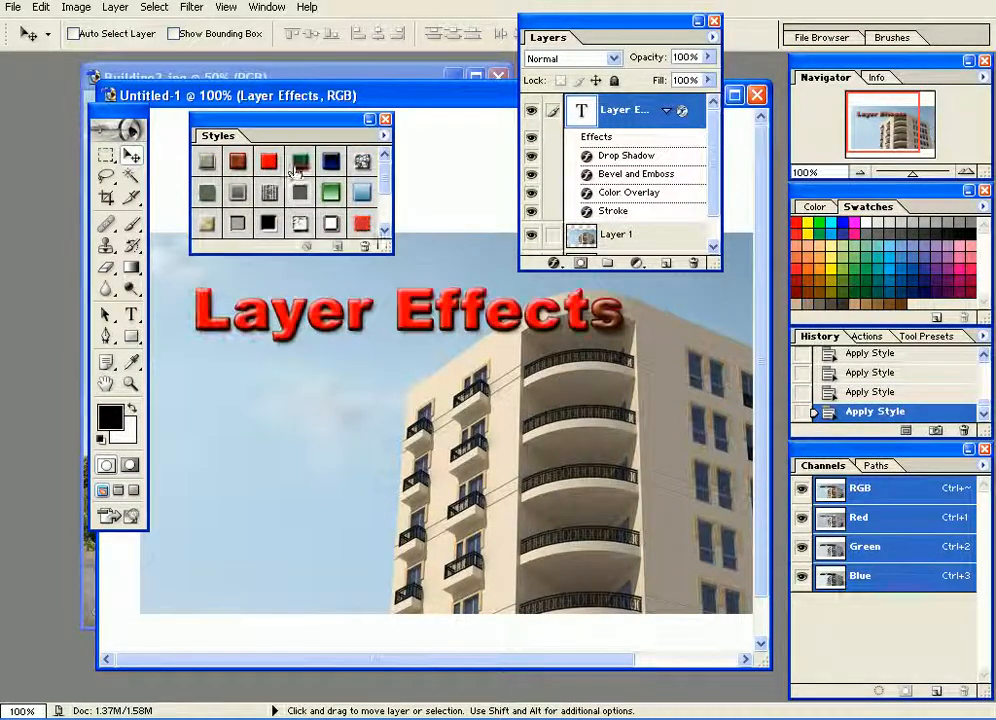
pyautogui.click(330, 162)
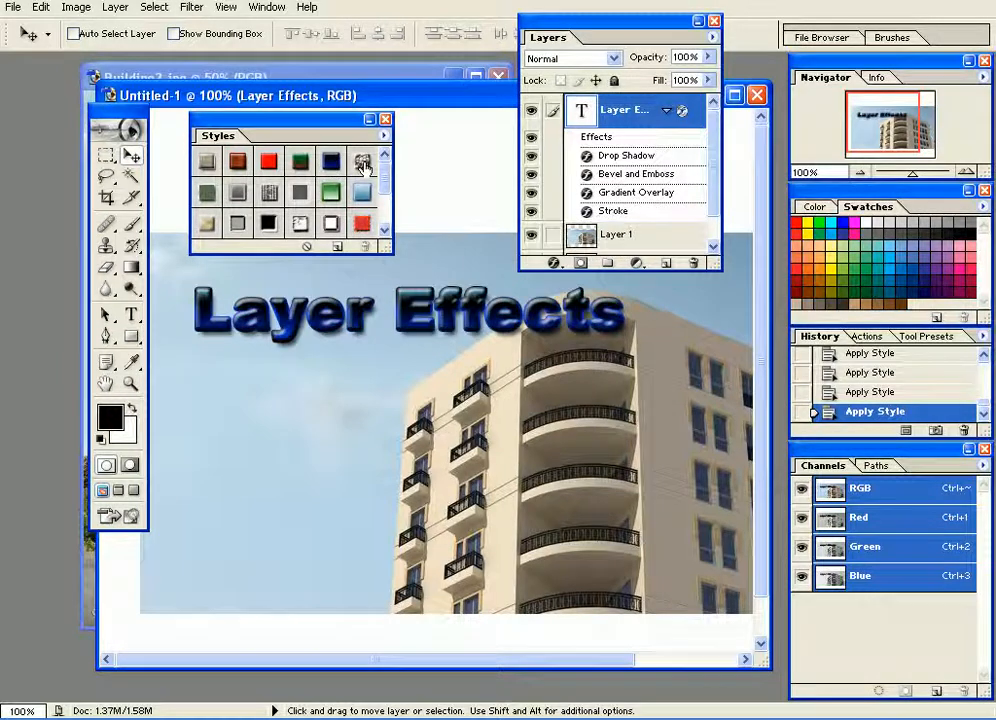
pyautogui.click(355, 168)
# Try the grey and ribbed bevel styles and the green and light blue gradient styles on the text.
pyautogui.click(238, 196)
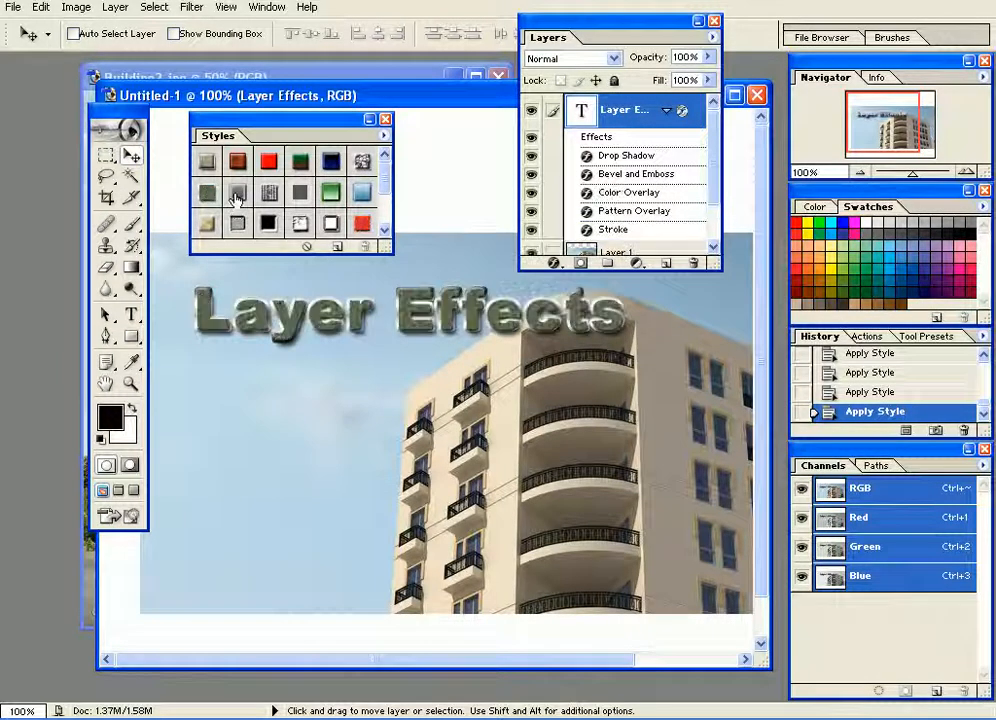
pyautogui.click(258, 195)
pyautogui.click(295, 193)
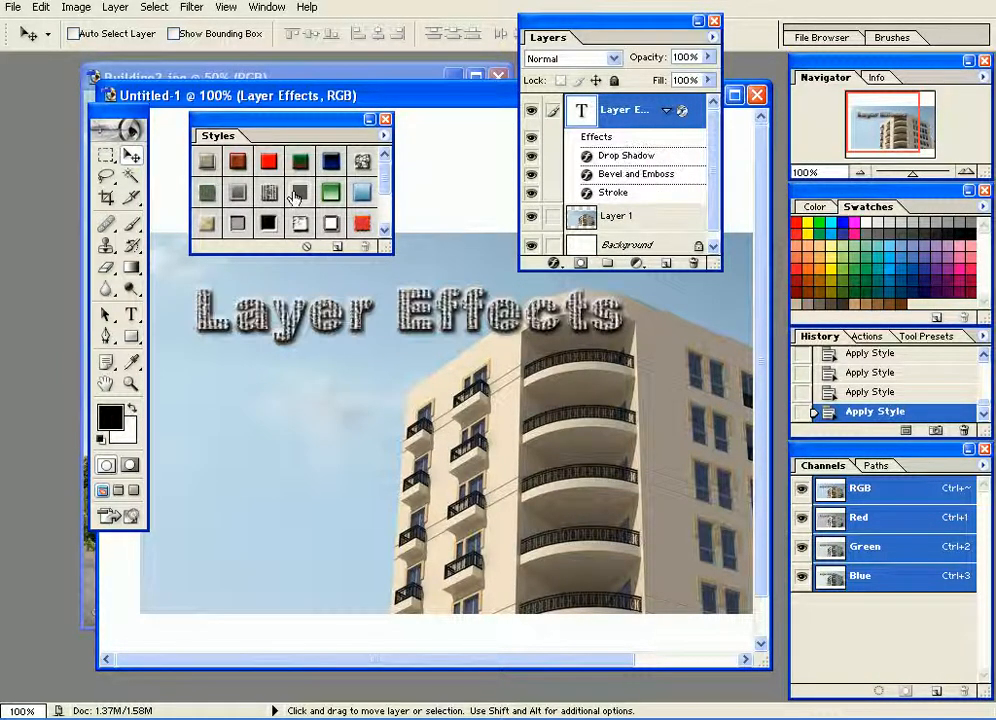
pyautogui.click(328, 194)
pyautogui.click(328, 196)
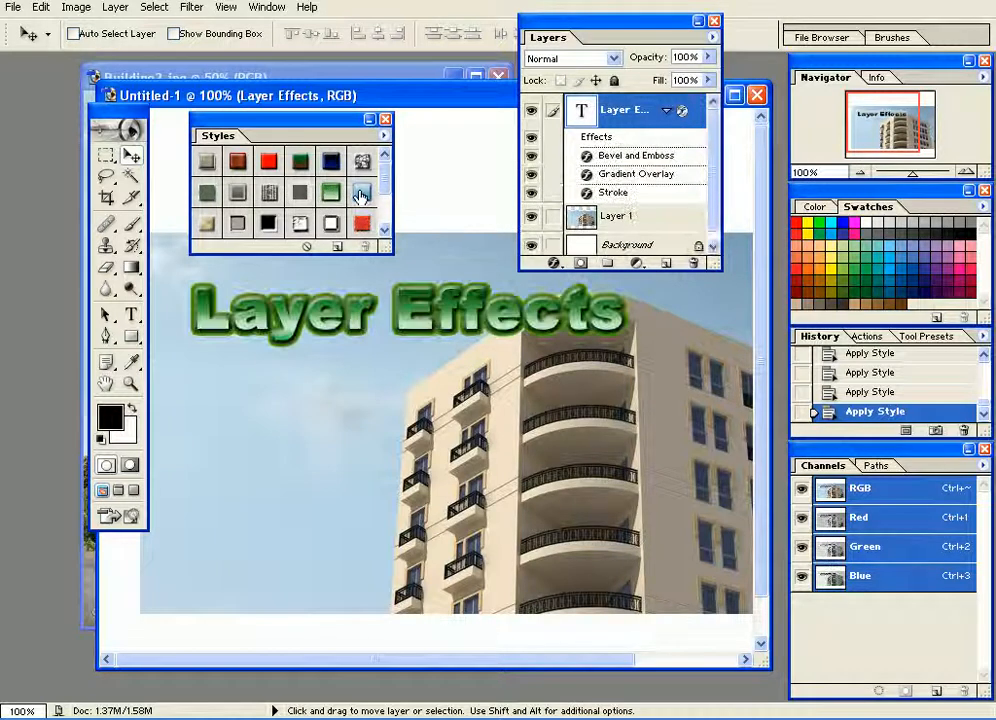
pyautogui.click(364, 198)
# Try the beige stone, black bevel, silver chrome, black-and-white chrome and red bevel styles on the text.
pyautogui.click(229, 229)
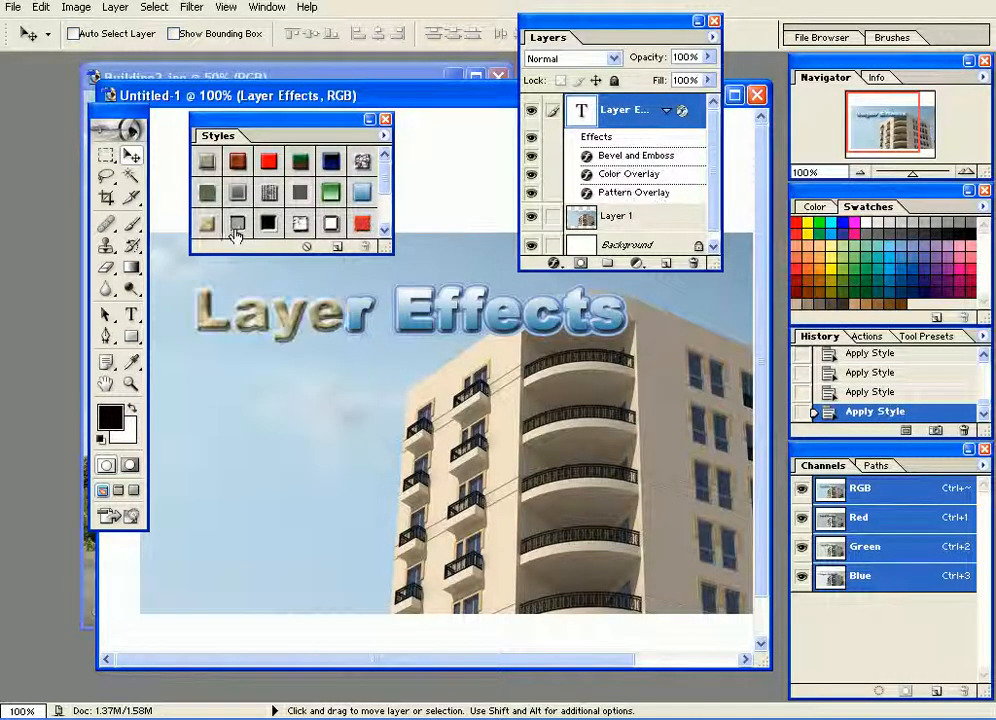
pyautogui.click(266, 227)
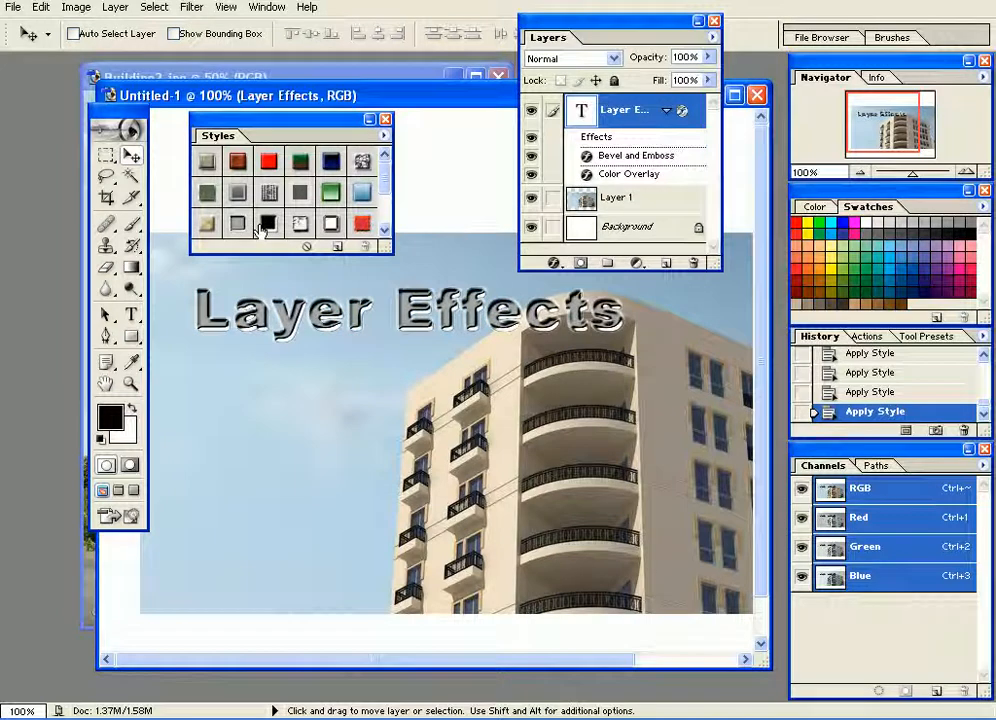
pyautogui.click(296, 228)
pyautogui.click(332, 224)
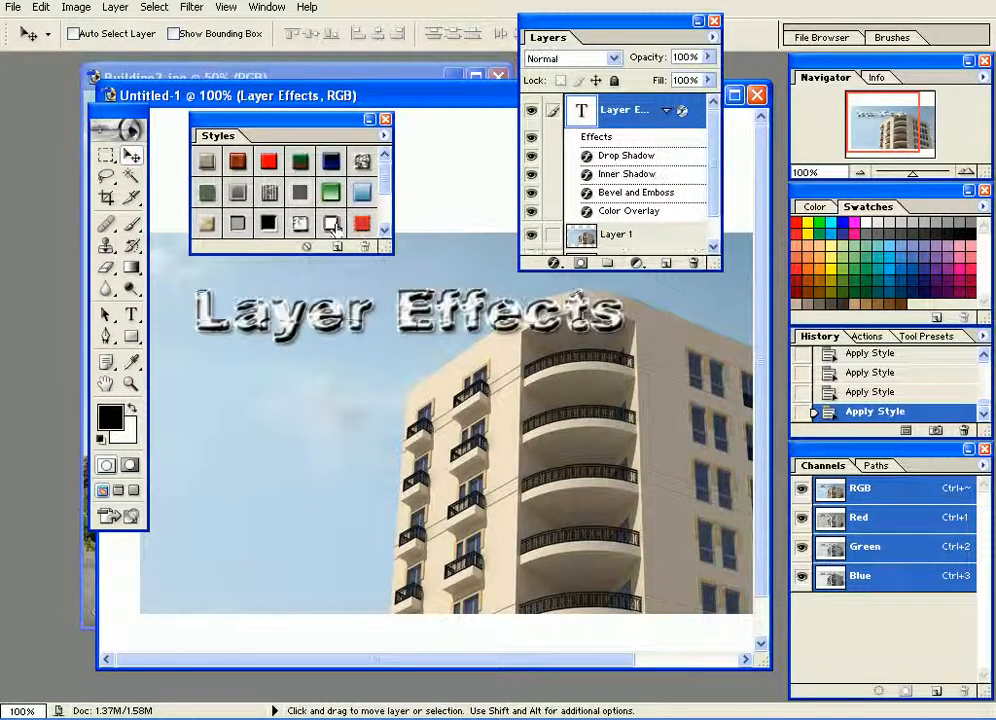
pyautogui.click(333, 227)
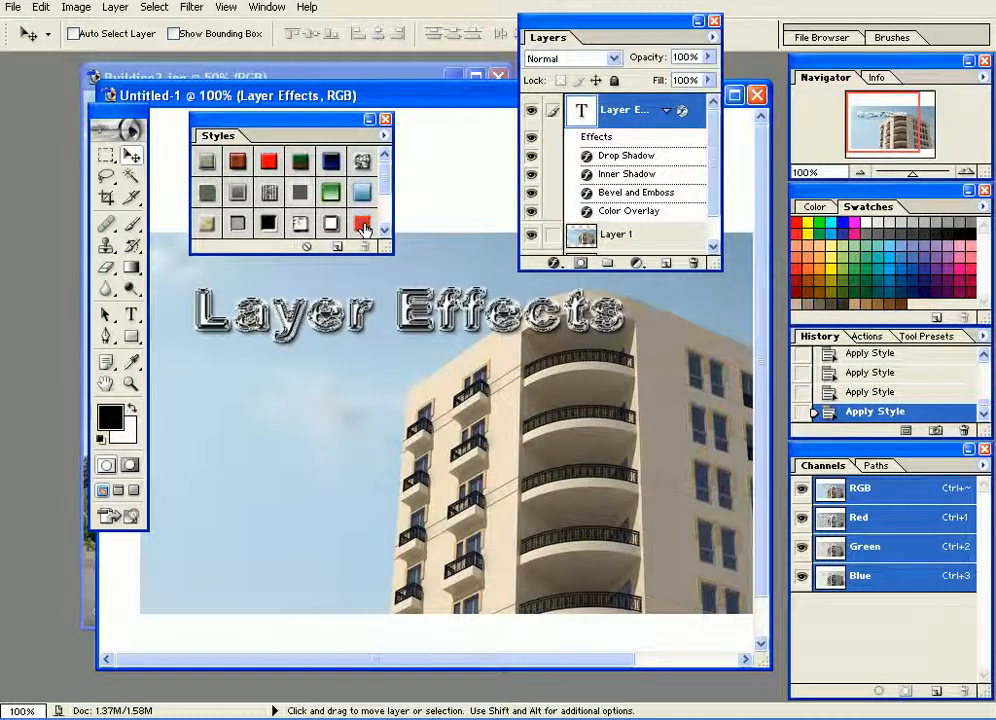
pyautogui.click(363, 224)
# Try the remaining Text Effects 2 styles on the text, from glossy blue through gold and light blue to chequered metal.
pyautogui.scroll(-3, 382, 189)
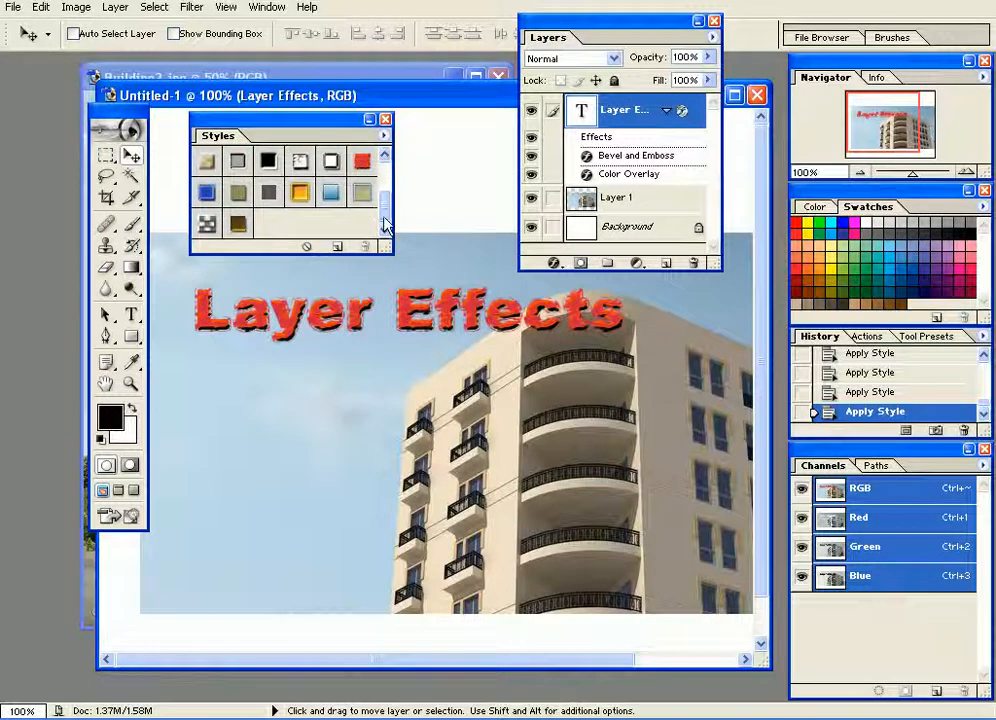
pyautogui.click(206, 196)
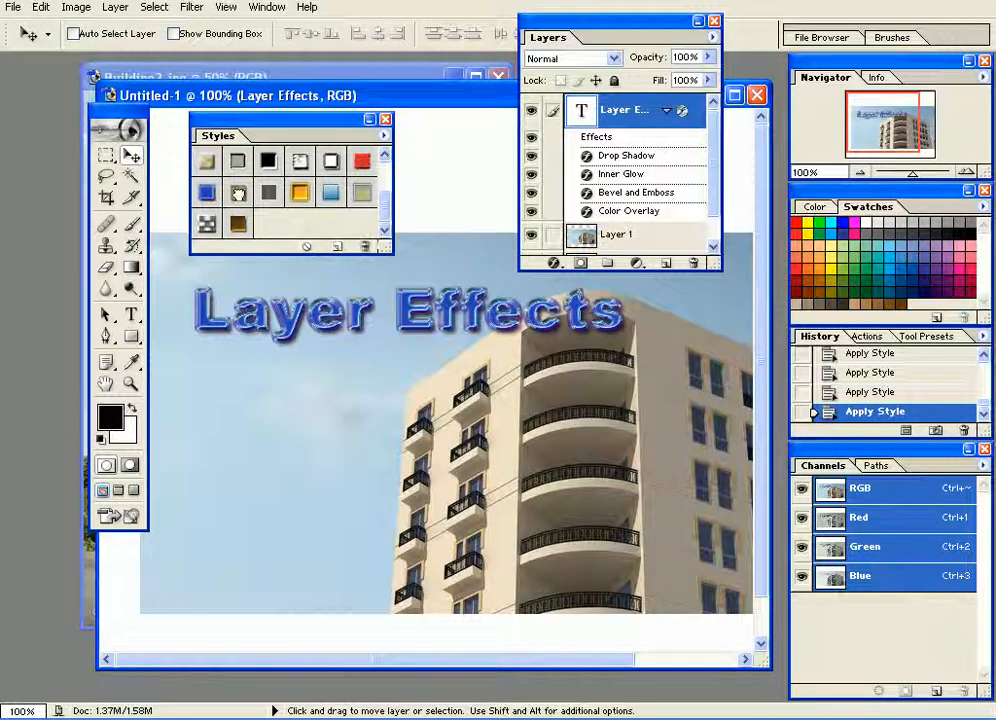
pyautogui.click(237, 195)
pyautogui.click(269, 194)
pyautogui.click(298, 194)
pyautogui.click(330, 194)
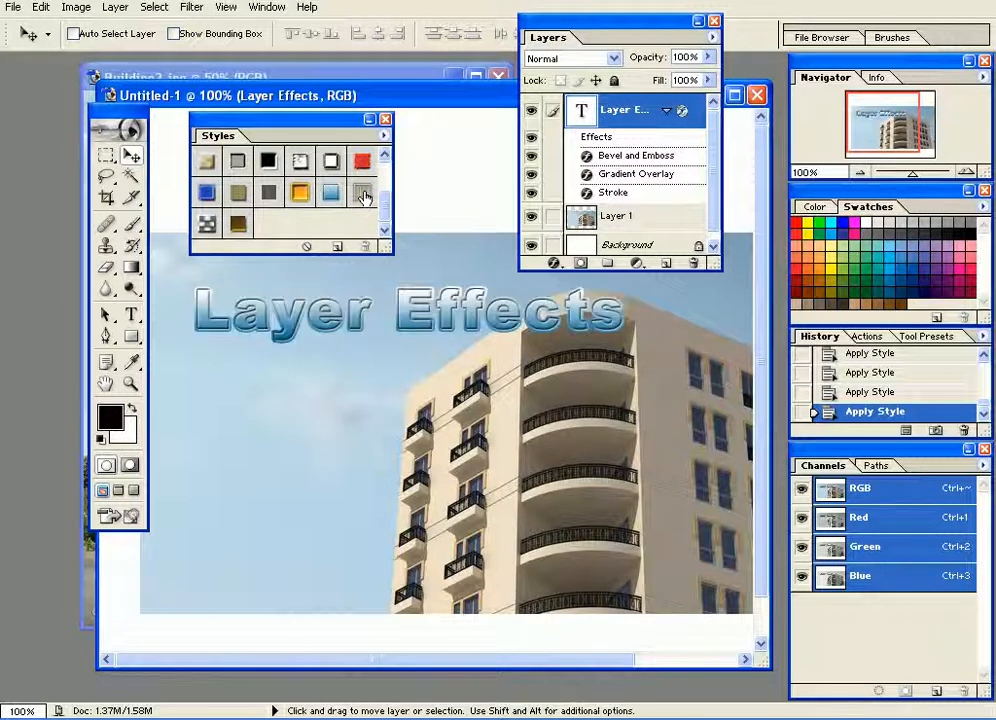
pyautogui.click(363, 195)
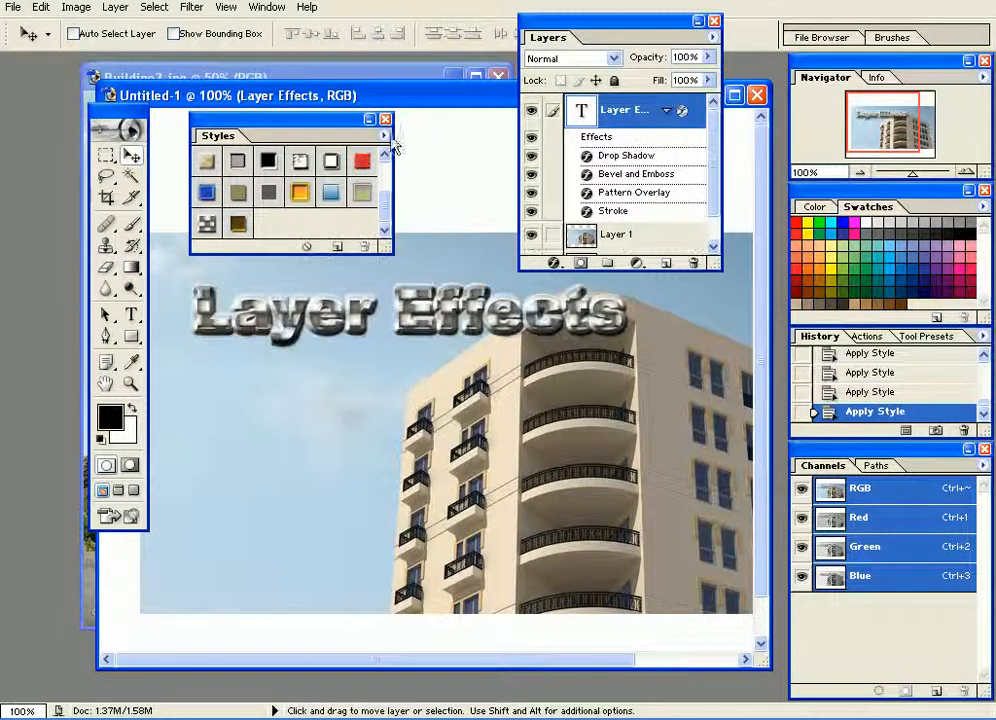
# Replace the current preset styles with the Glass Buttons library.
pyautogui.click(384, 135)
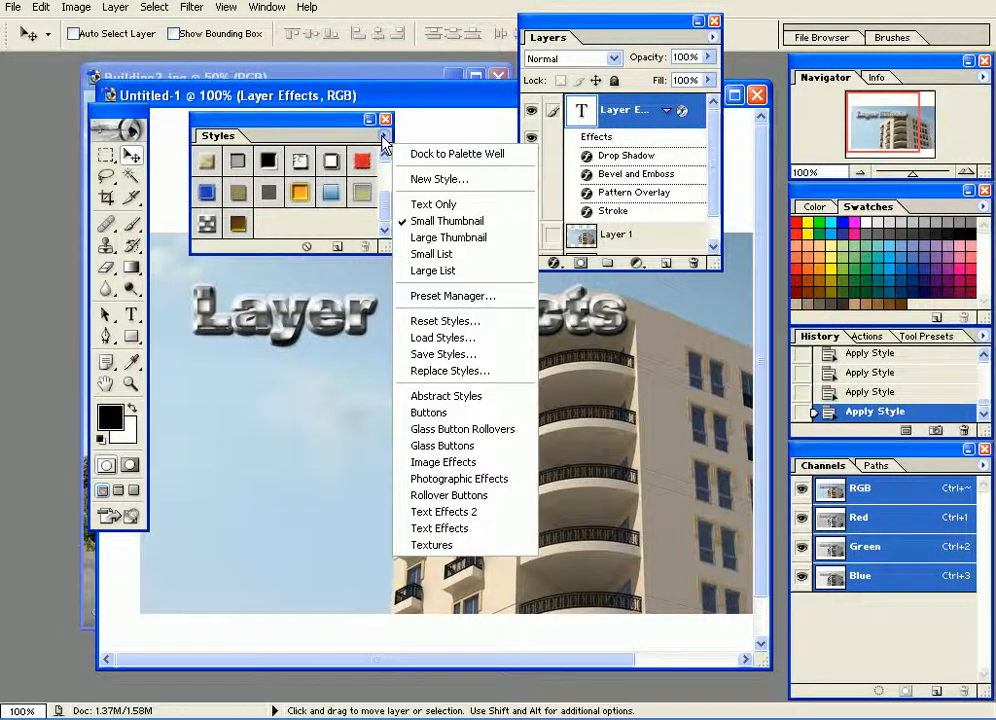
pyautogui.click(469, 446)
pyautogui.click(511, 202)
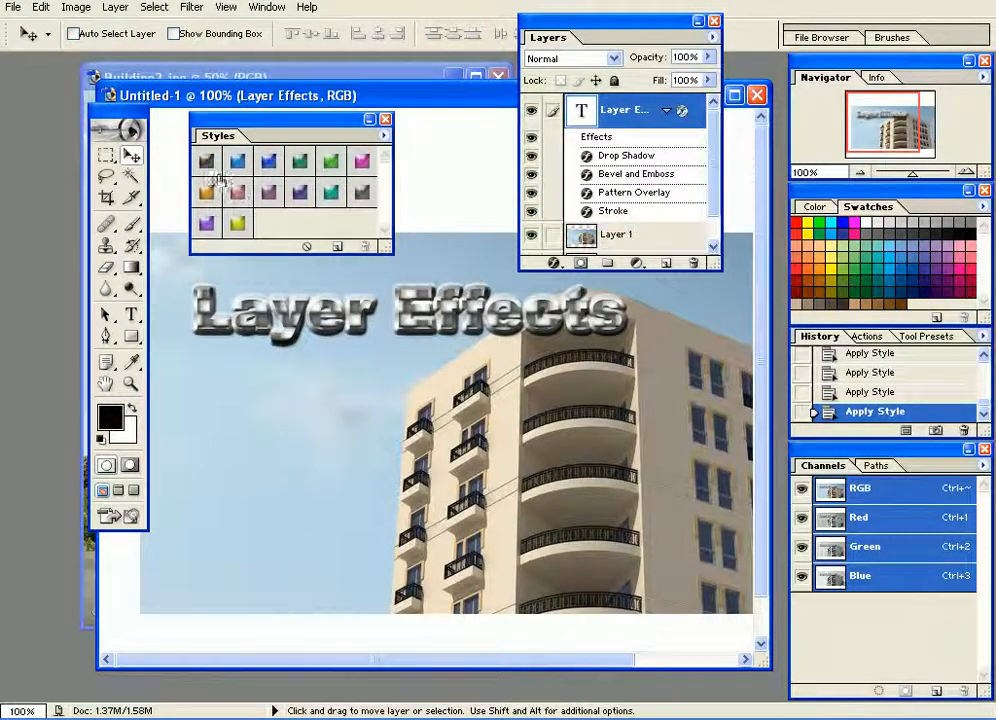
# Try the grey, blue, green, magenta, orange and pink glass styles on the text.
pyautogui.click(206, 161)
pyautogui.click(237, 164)
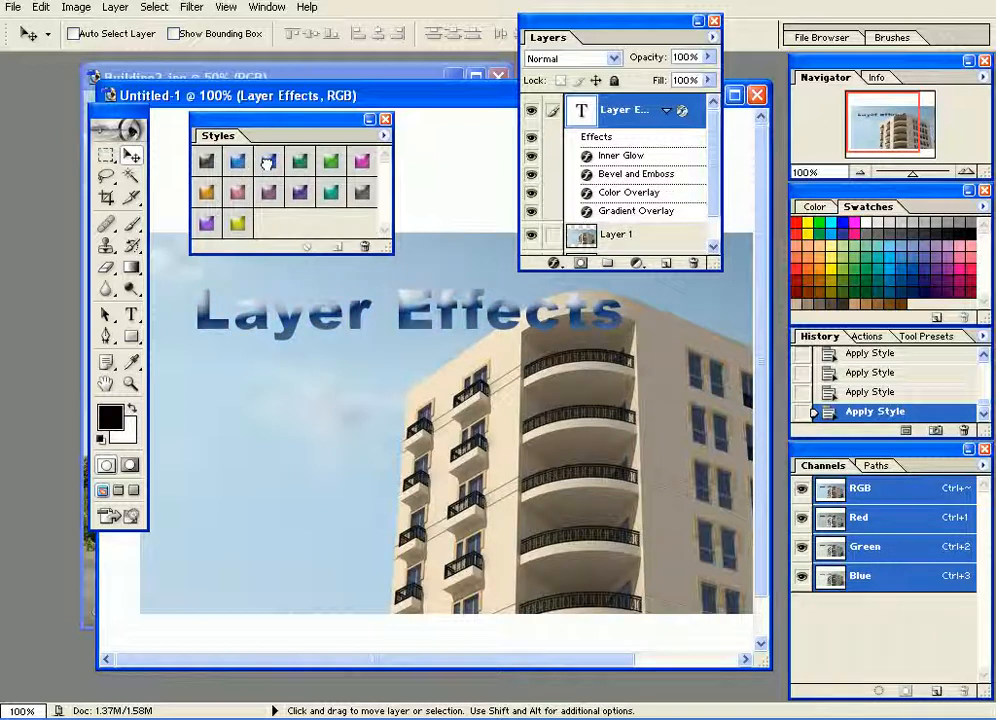
pyautogui.click(326, 166)
pyautogui.click(330, 163)
pyautogui.click(362, 164)
pyautogui.click(205, 193)
pyautogui.click(237, 193)
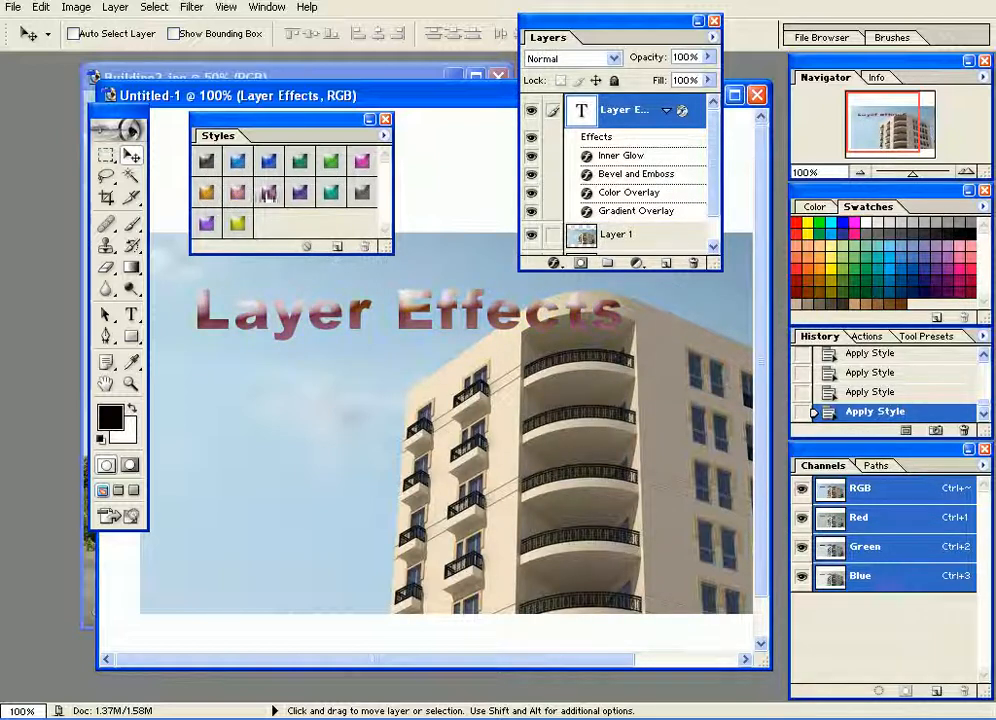
# Try the mauve, indigo, teal, grey and purple glass styles, and apply the yellow-green glass style to the text.
pyautogui.click(268, 193)
pyautogui.click(299, 193)
pyautogui.click(330, 193)
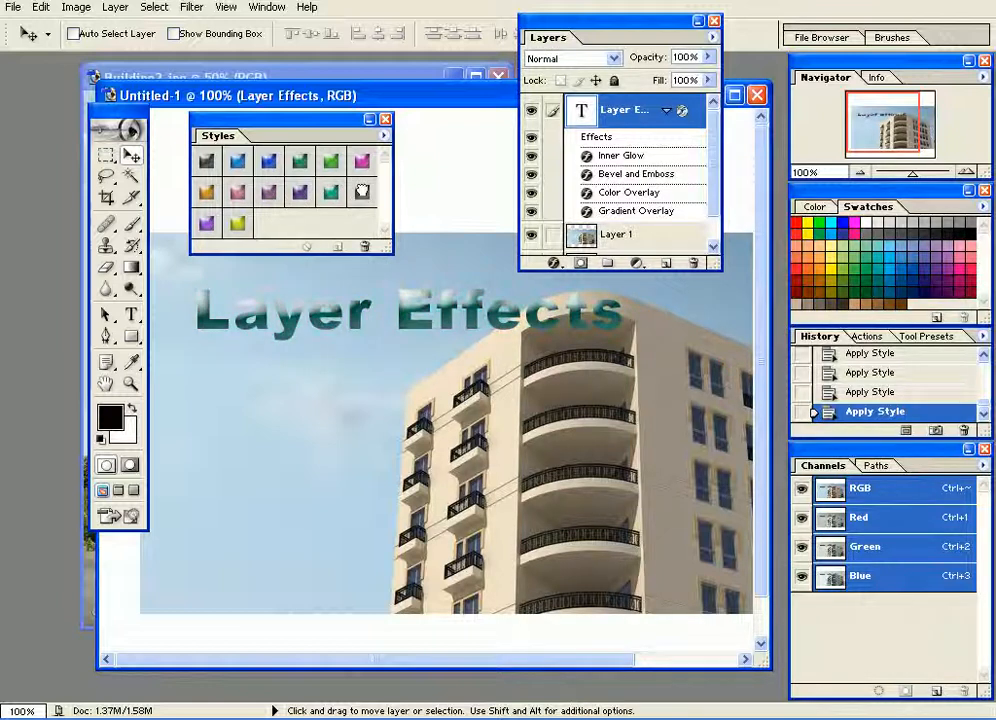
pyautogui.click(362, 193)
pyautogui.click(210, 225)
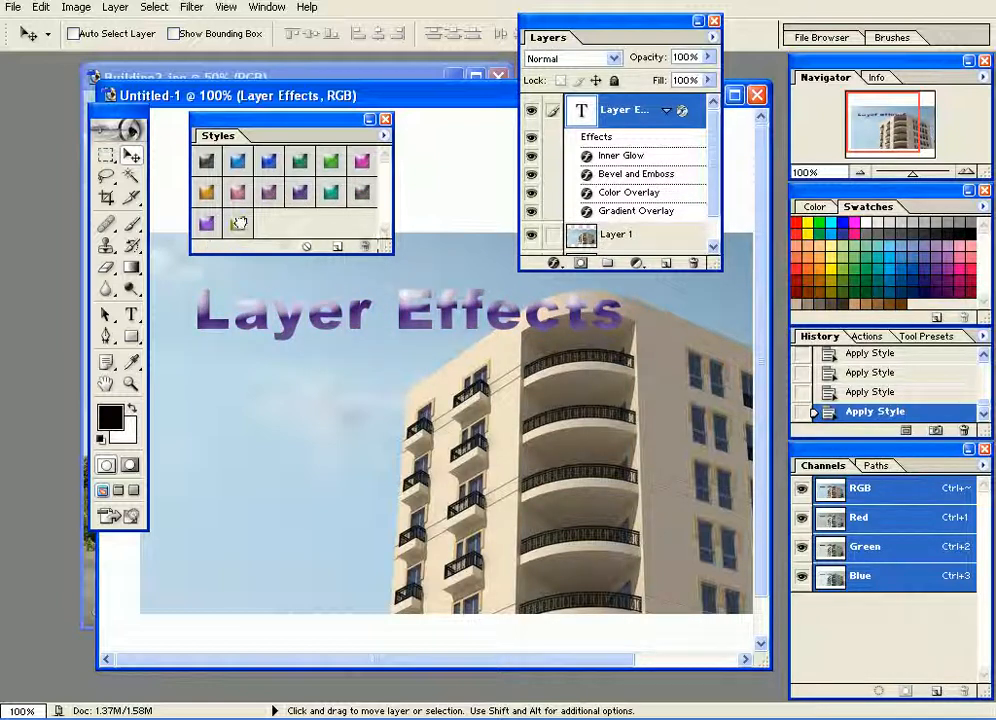
pyautogui.click(237, 226)
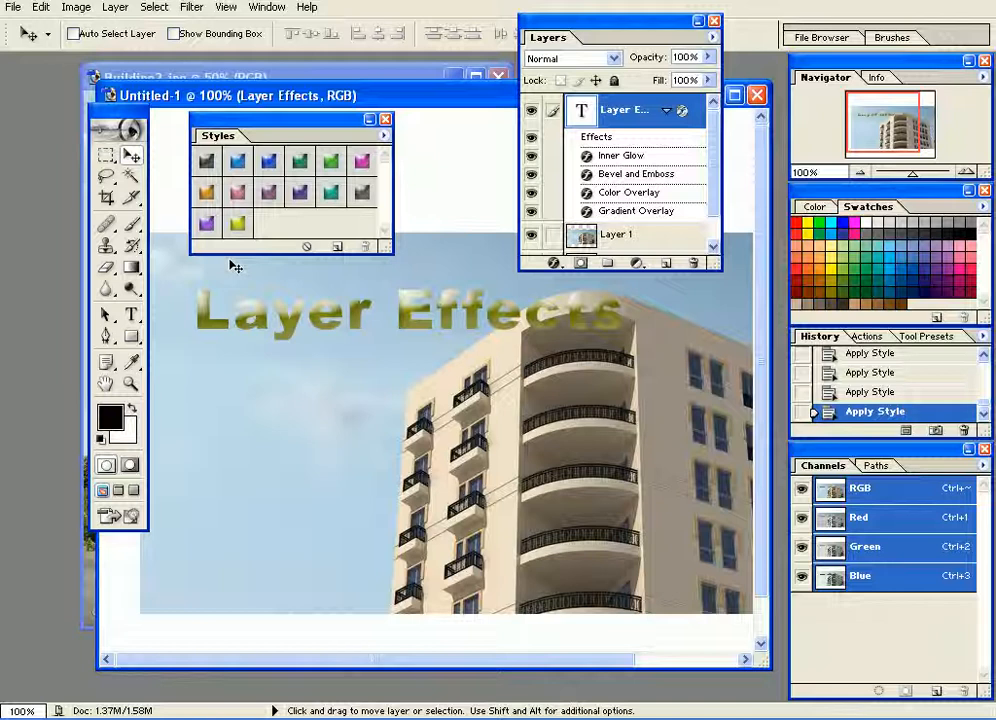
# Draw a small horizontal rounded rectangle with a 10 px corner radius in the sky below the text.
pyautogui.moveTo(130, 341); pyautogui.dragTo(316, 425)
pyautogui.hotkey('ctrl', 'z')
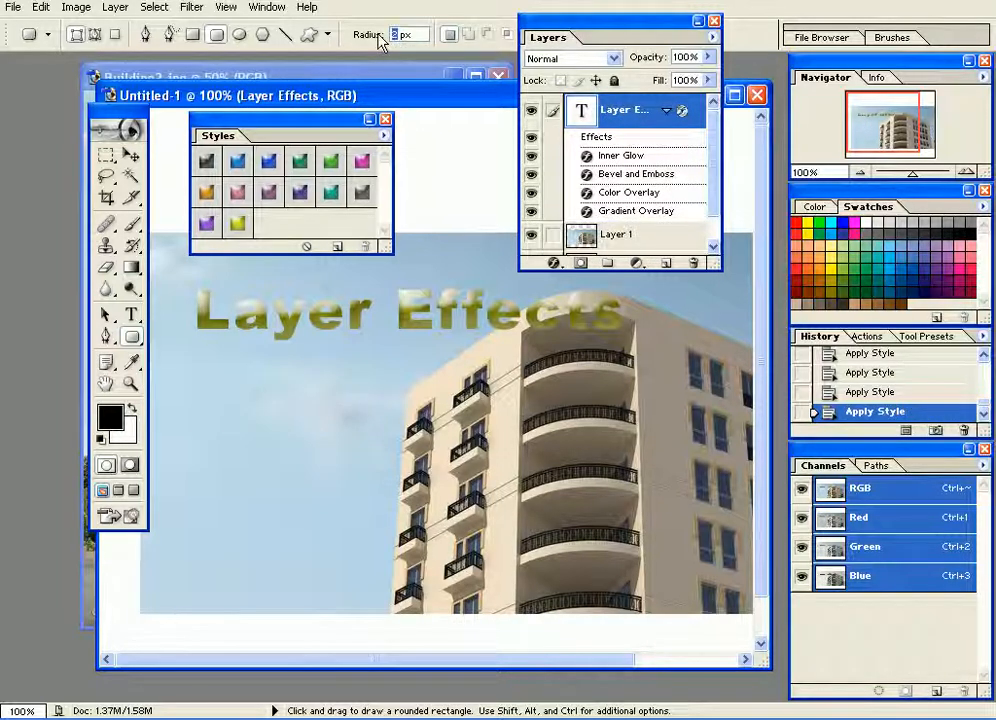
pyautogui.write('10')
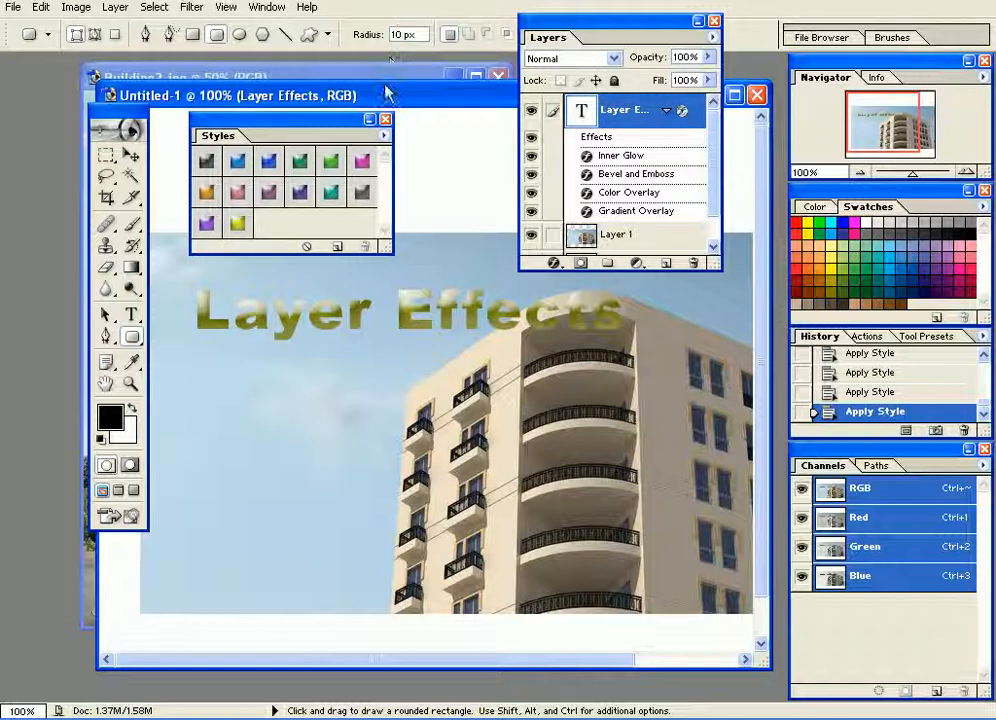
pyautogui.moveTo(225, 383); pyautogui.dragTo(335, 413)
# Try the grey, blue and green glass styles on the rounded rectangle, and apply the magenta glass style.
pyautogui.click(206, 160)
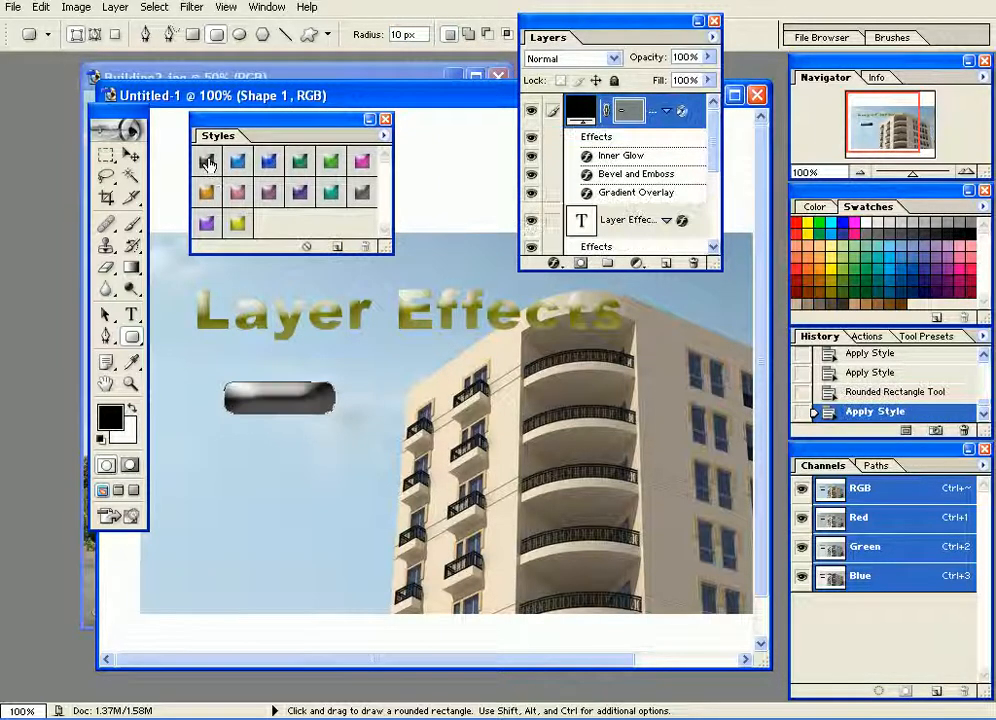
pyautogui.click(132, 156)
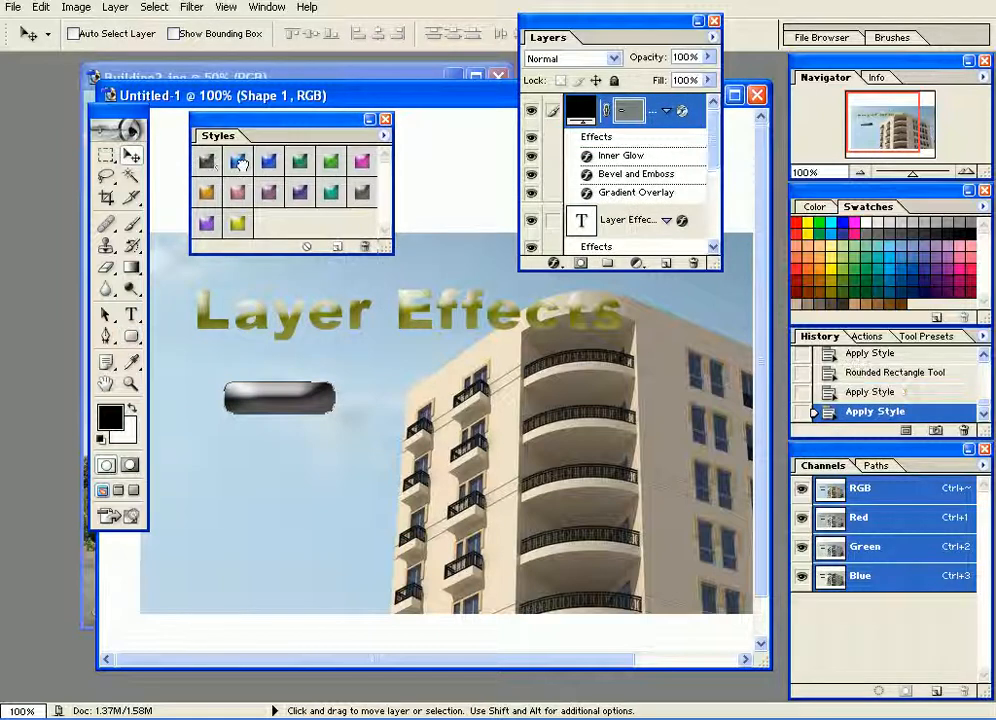
pyautogui.click(239, 163)
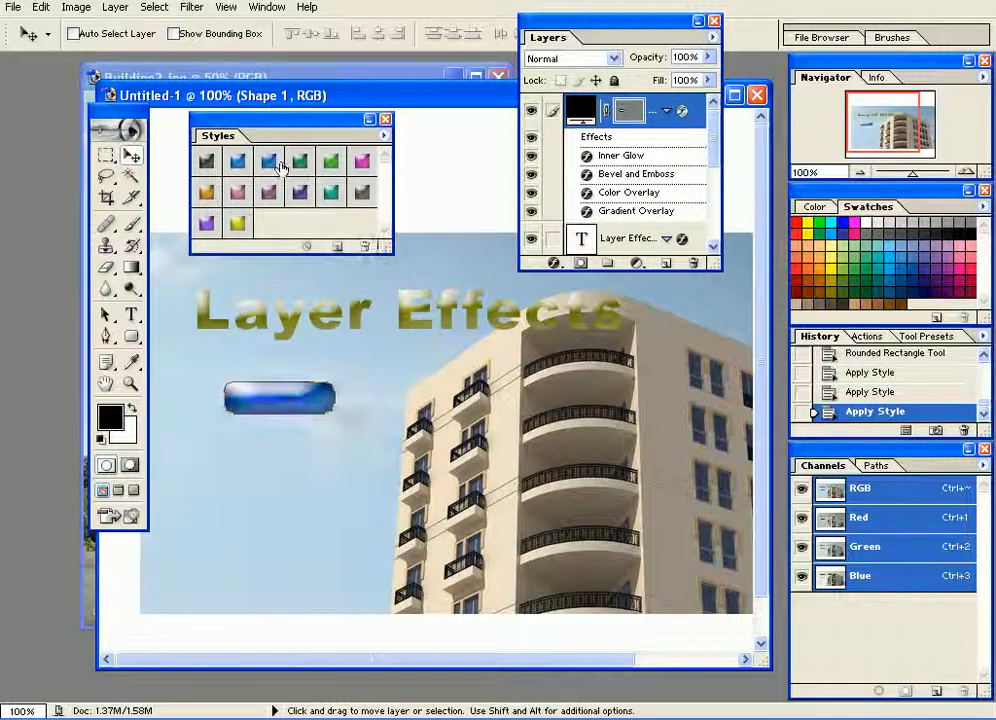
pyautogui.click(301, 163)
pyautogui.click(329, 165)
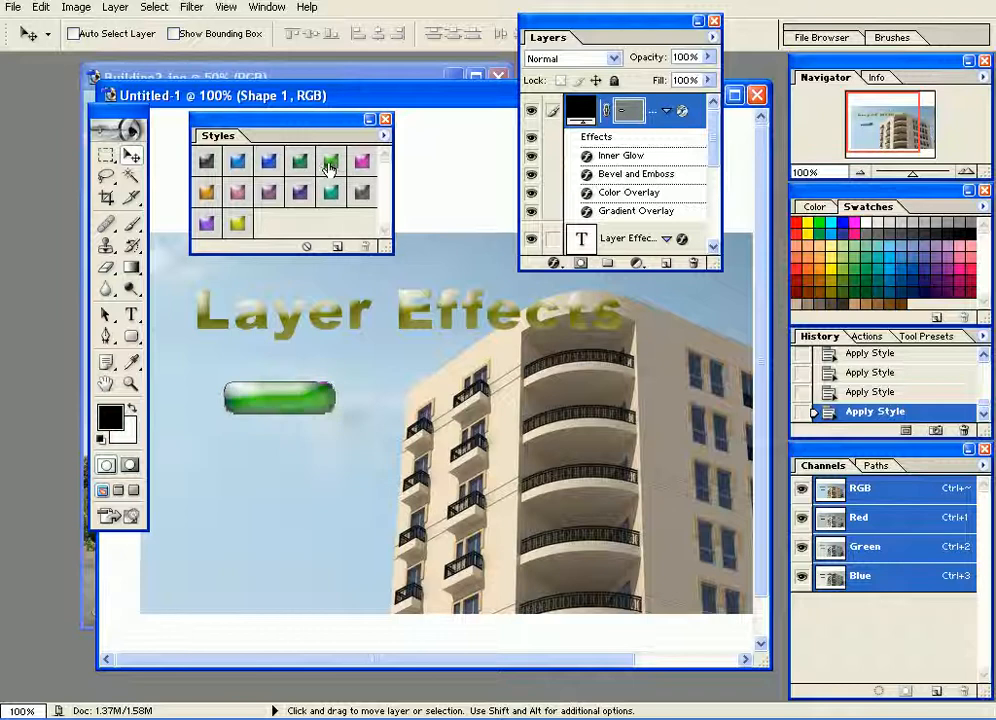
pyautogui.click(362, 163)
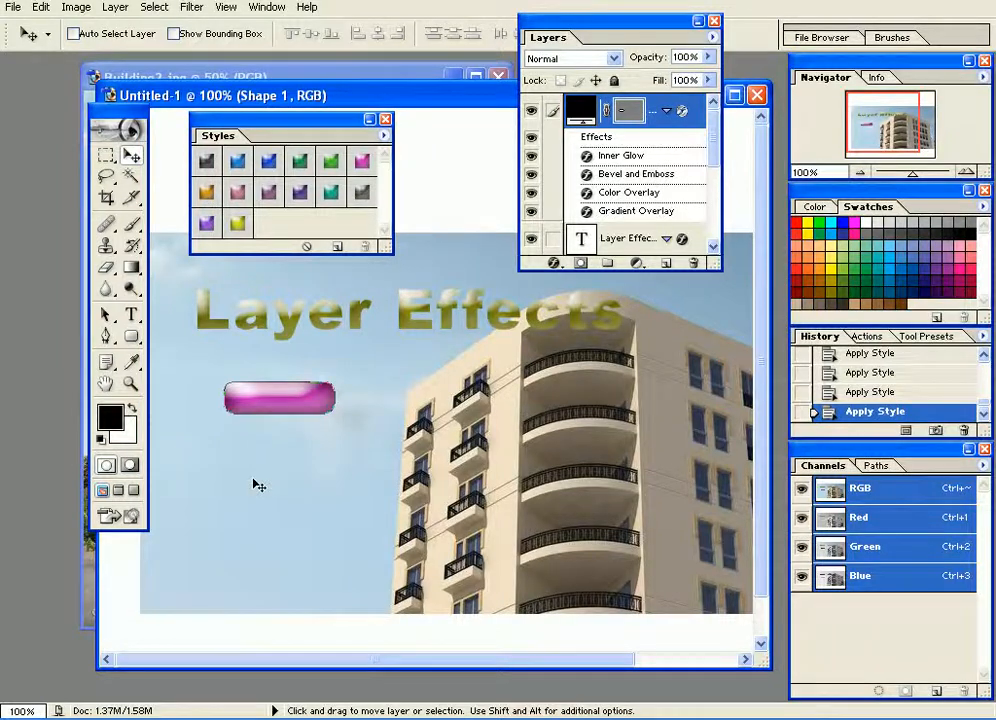
# Scale the magenta glass button proportionally to about 140% and shift it slightly up and to the left.
pyautogui.hotkey('ctrl', '+')
pyautogui.hotkey('ctrl', '+')
pyautogui.moveTo(280, 456); pyautogui.dragTo(508, 429)
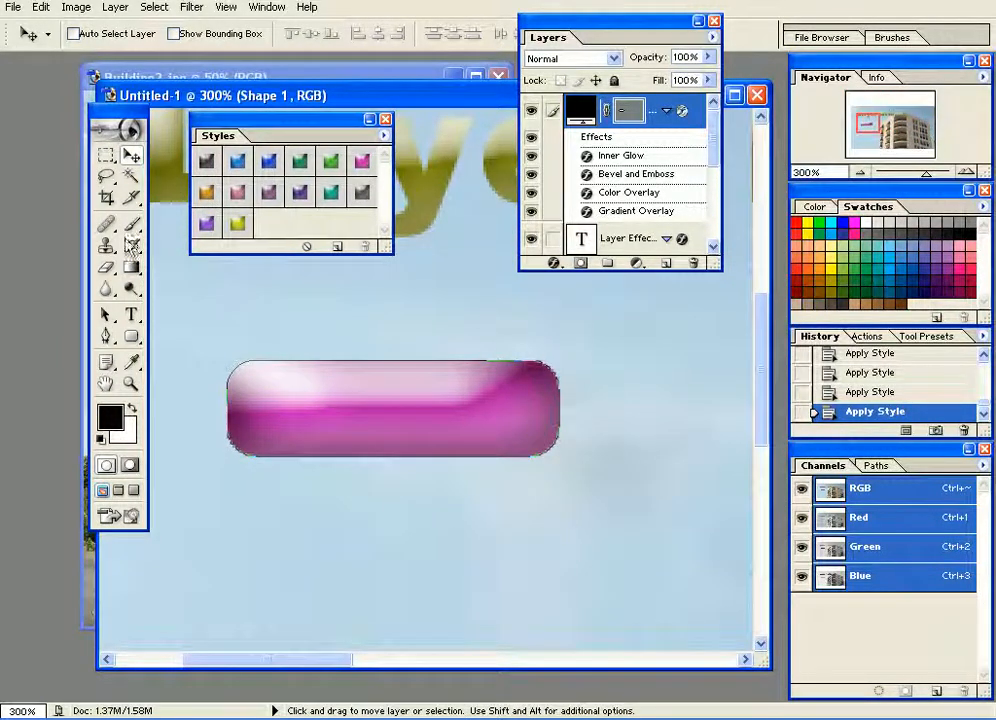
pyautogui.hotkey('ctrl', 't')
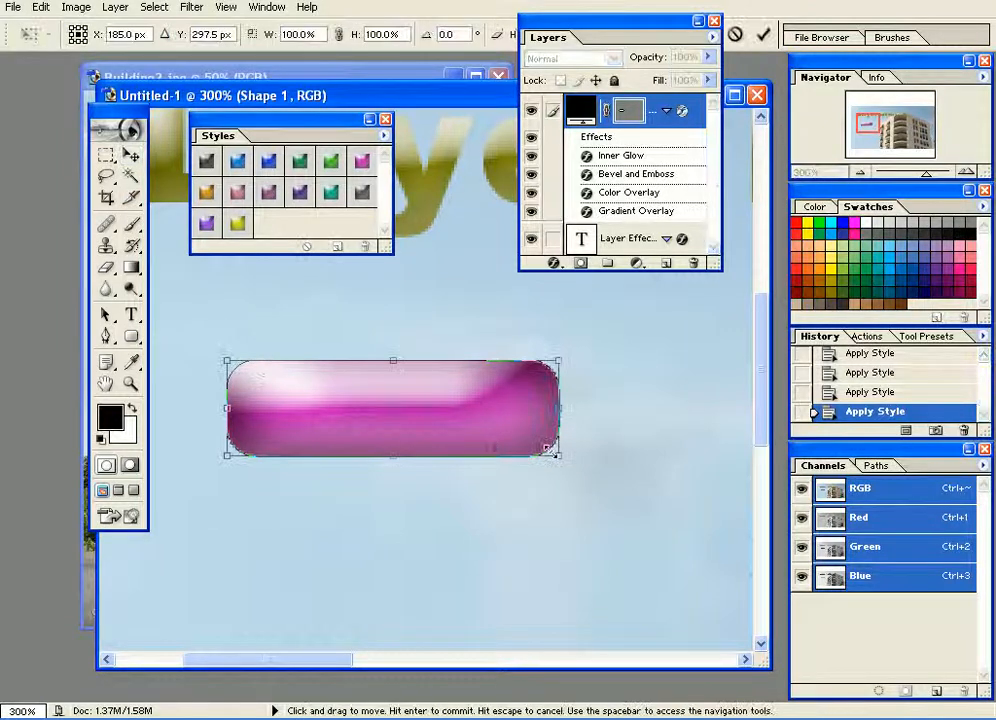
pyautogui.moveTo(559, 457); pyautogui.dragTo(642, 479)
pyautogui.moveTo(636, 524); pyautogui.dragTo(674, 567)
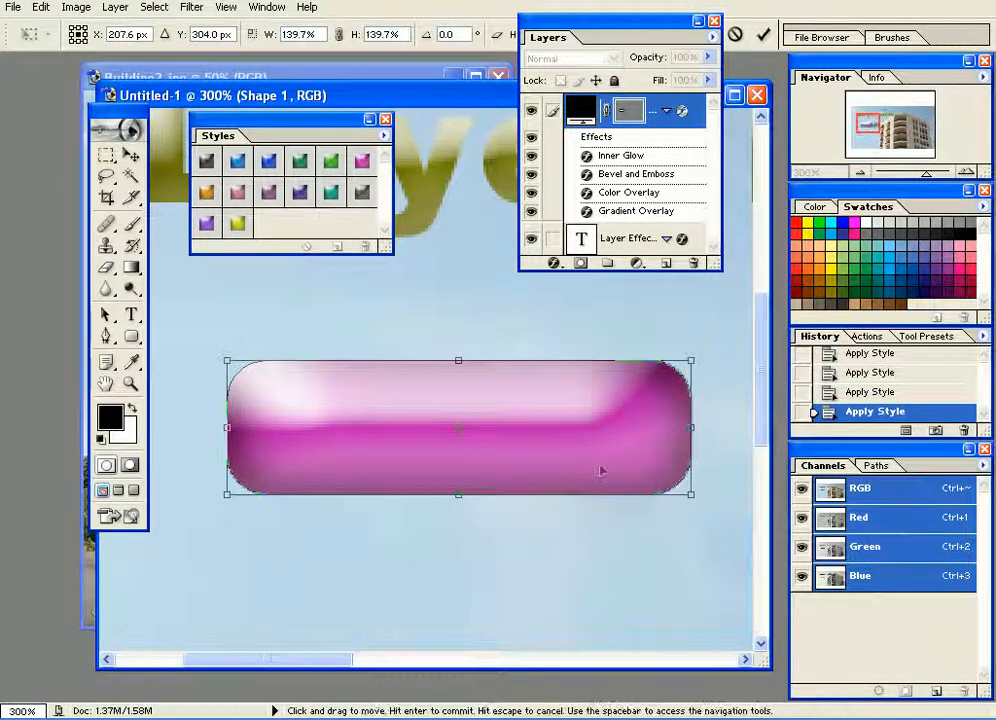
pyautogui.press('Return')
pyautogui.moveTo(601, 470); pyautogui.dragTo(577, 464)
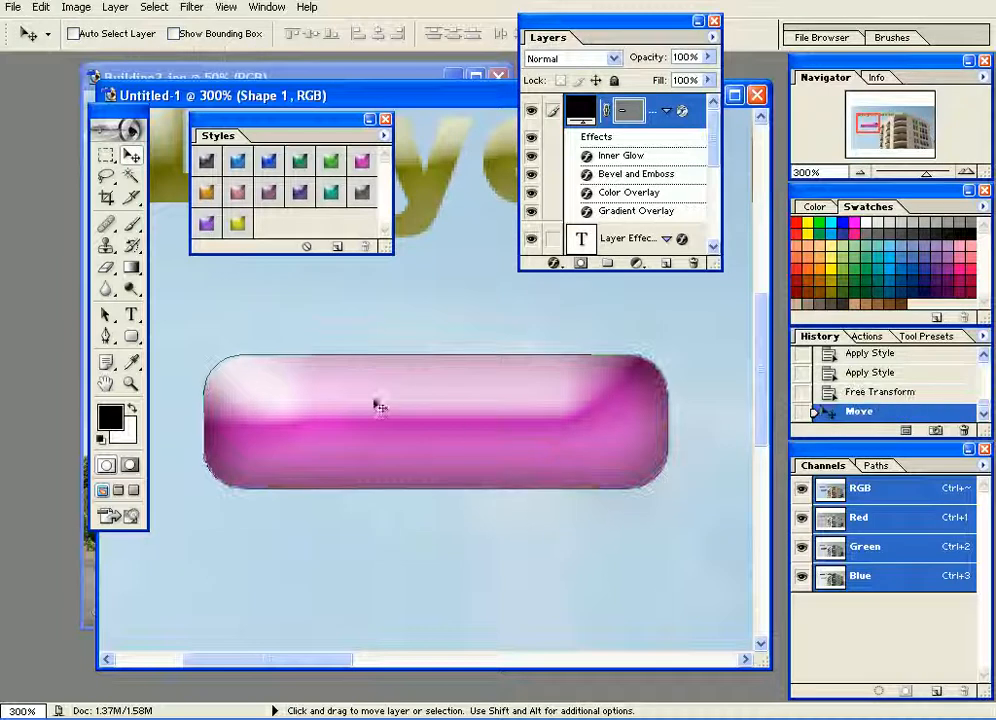
# Swap the foreground colour to white and add the text "Home" on the magenta button.
pyautogui.click(132, 316)
pyautogui.click(132, 410)
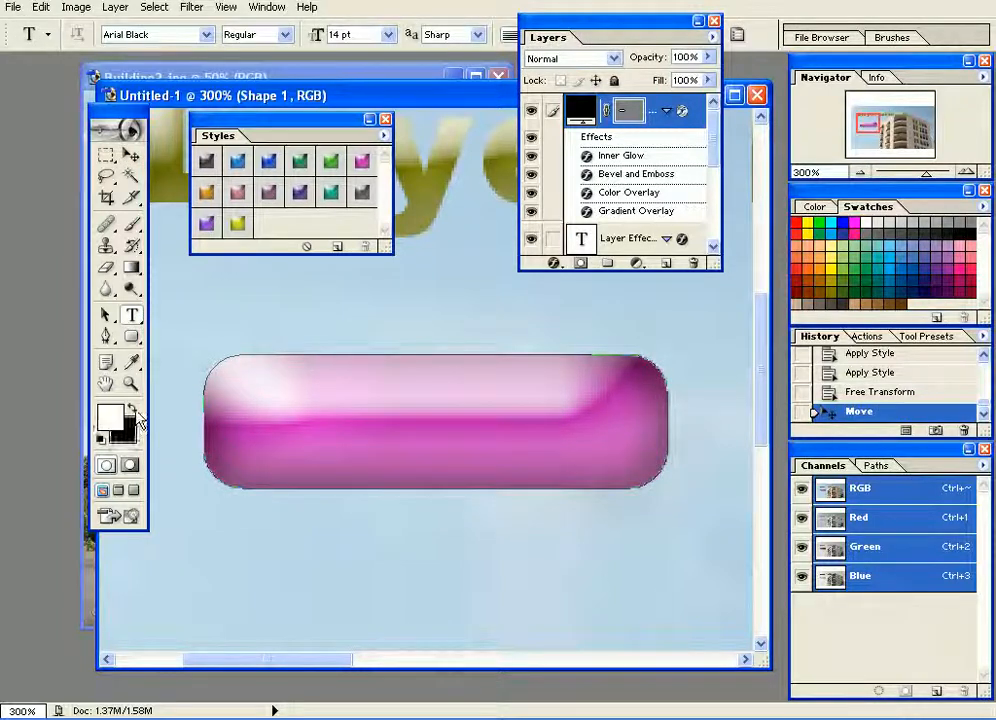
pyautogui.click(323, 452)
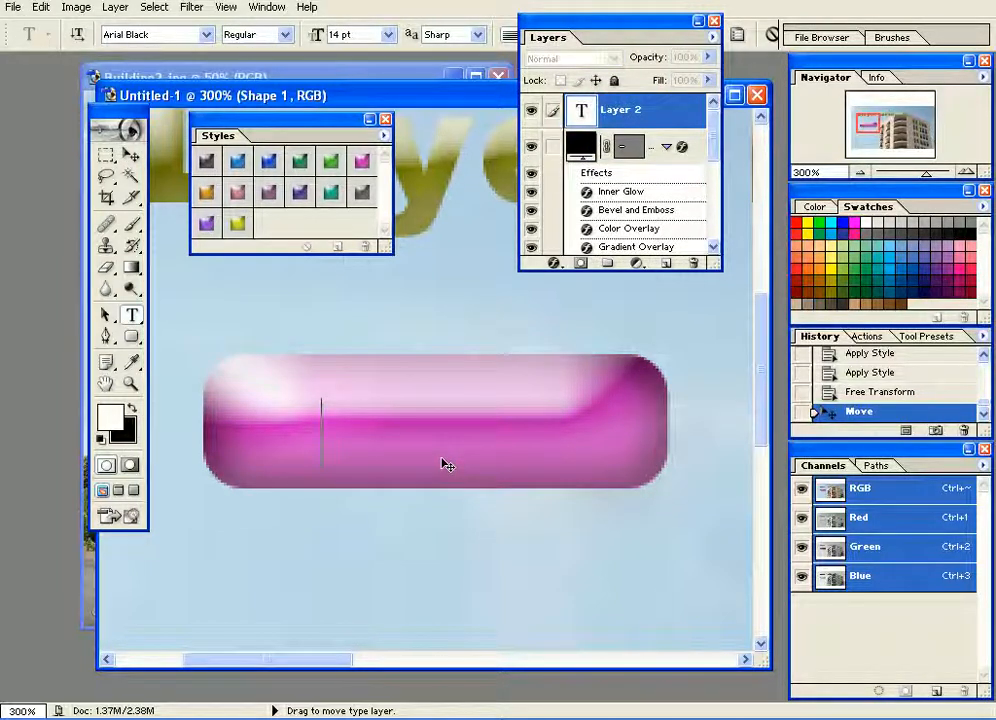
pyautogui.write('Home')
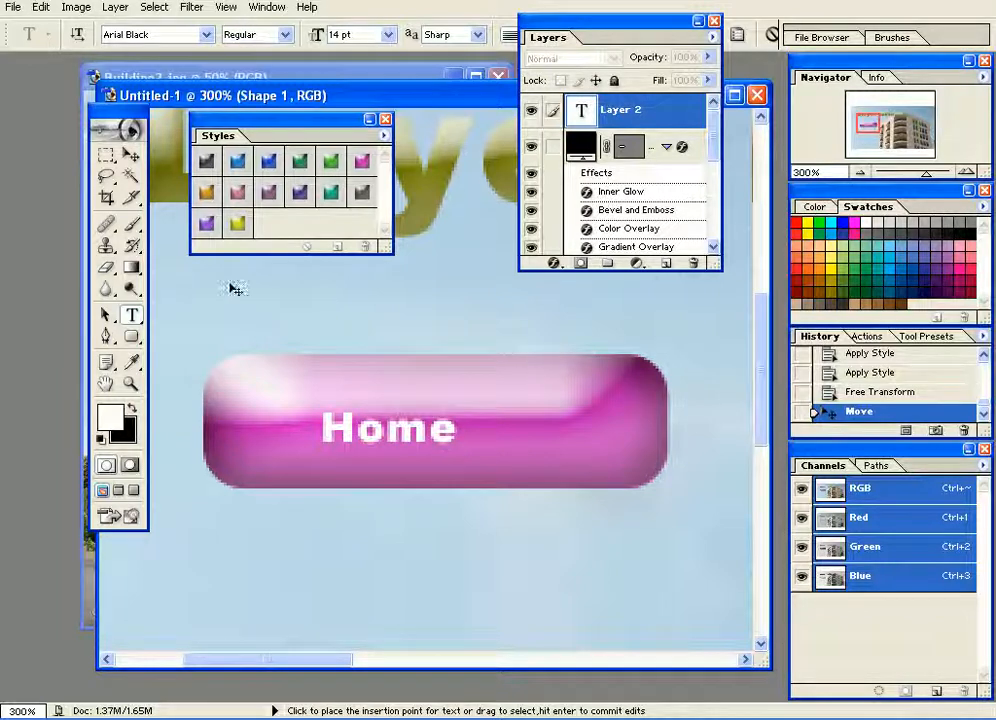
# Scale the "Home" text proportionally to about 178% and centre it on the magenta button.
pyautogui.click(131, 155)
pyautogui.moveTo(400, 440); pyautogui.dragTo(430, 438)
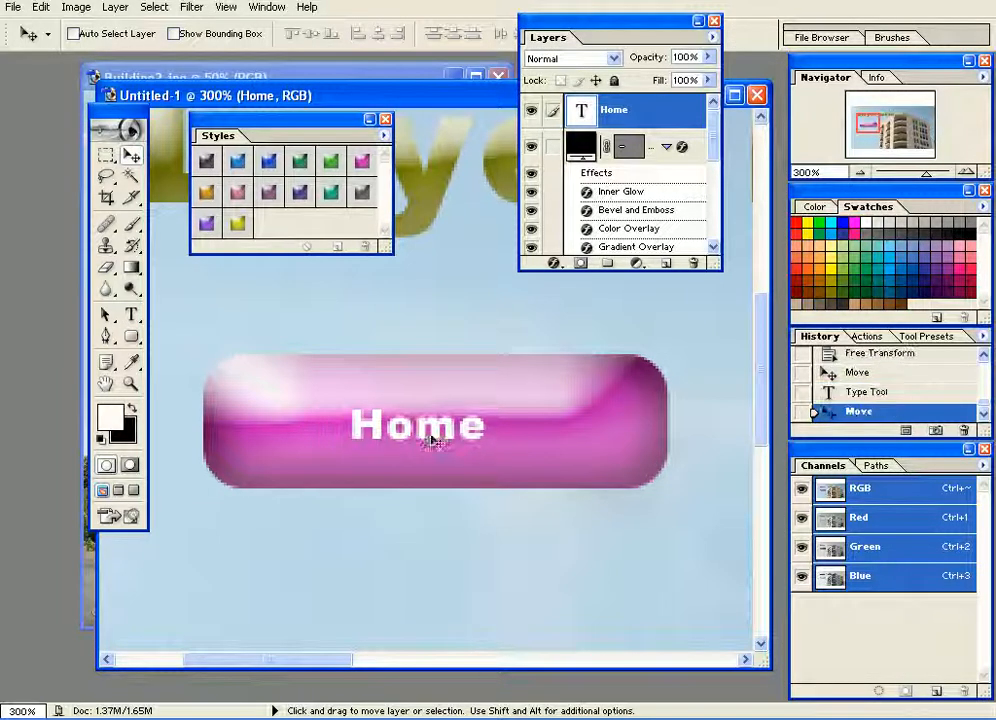
pyautogui.hotkey('ctrl', 't')
pyautogui.moveTo(490, 404); pyautogui.dragTo(535, 398)
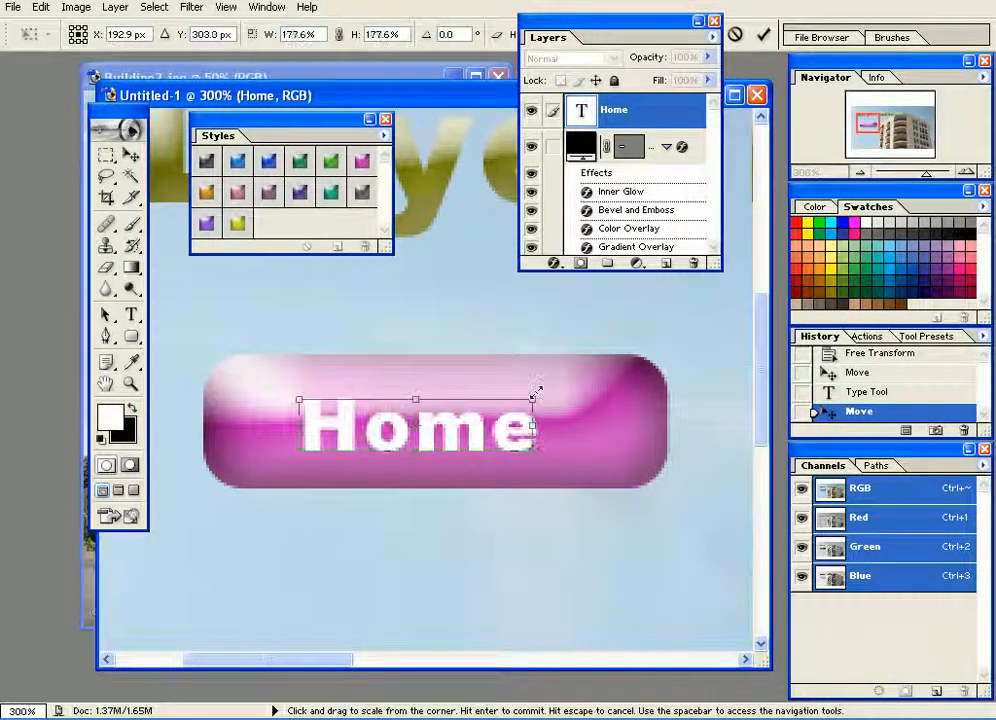
pyautogui.press('Return')
pyautogui.moveTo(478, 427); pyautogui.dragTo(476, 416)
pyautogui.hotkey('ctrl', 'alt', '0')
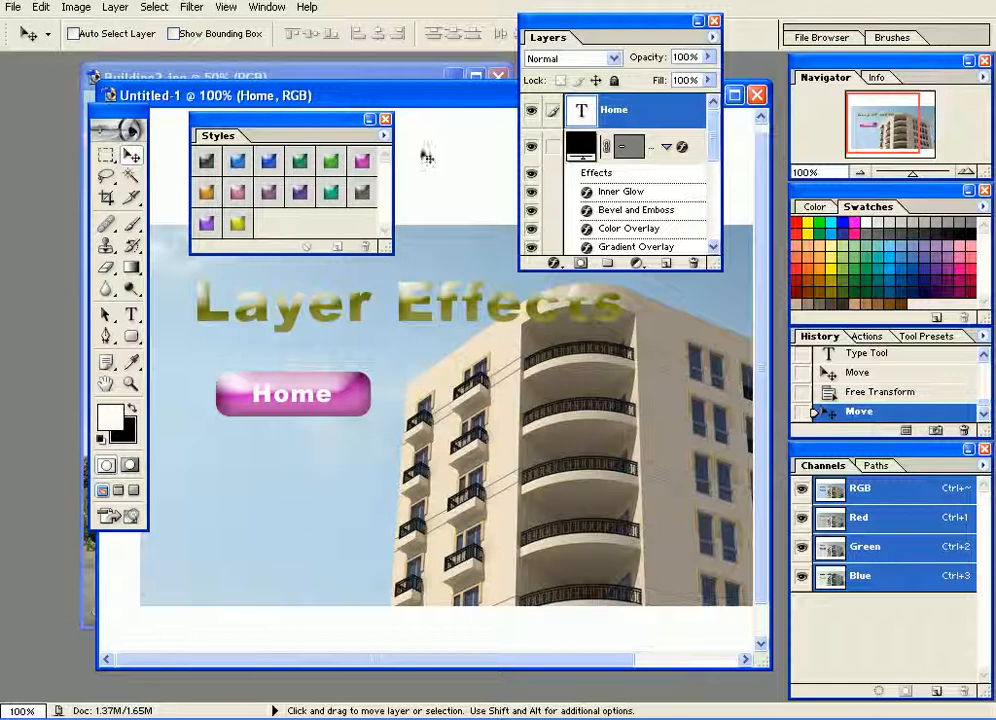
# Load the Glass Button Rollovers style library and apply the light blue glass style to the "Home" text.
pyautogui.click(384, 136)
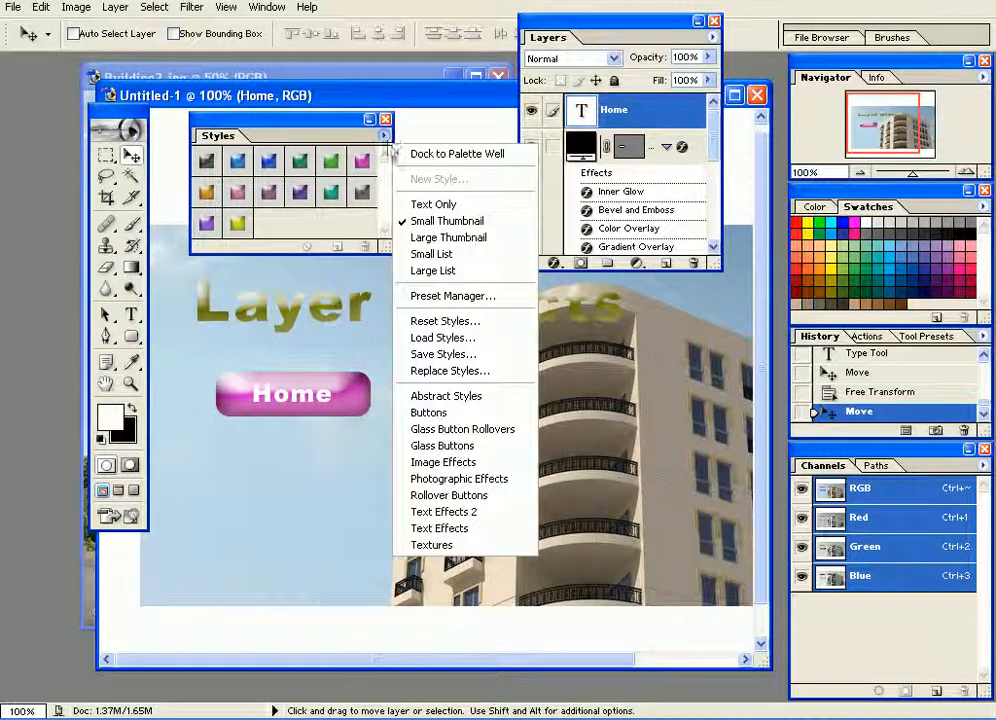
pyautogui.click(501, 431)
pyautogui.click(510, 202)
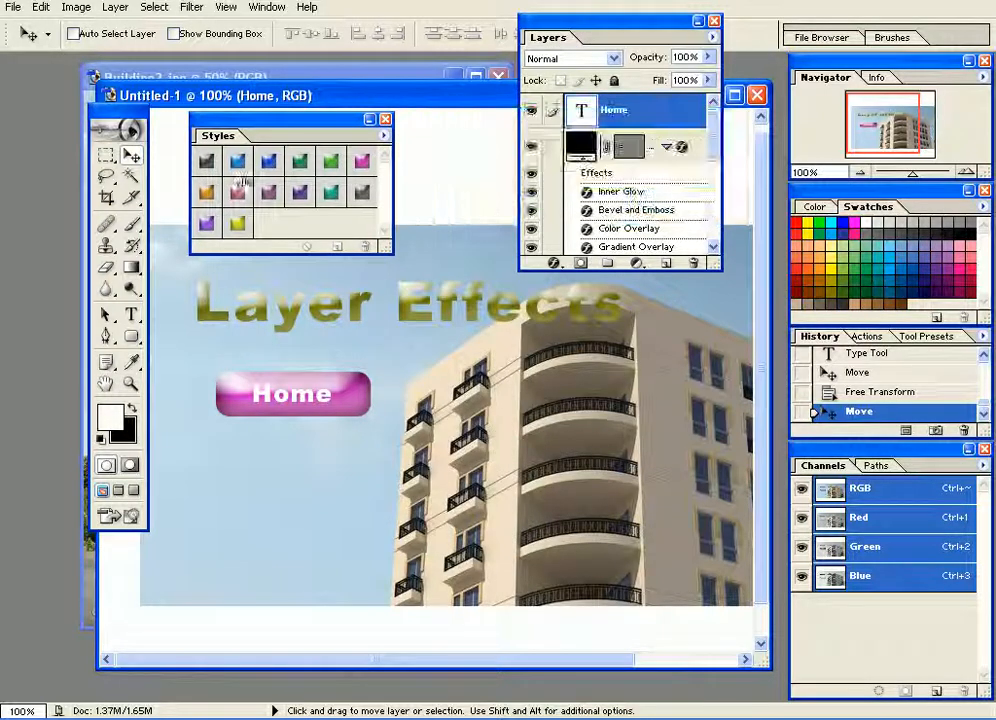
pyautogui.click(234, 162)
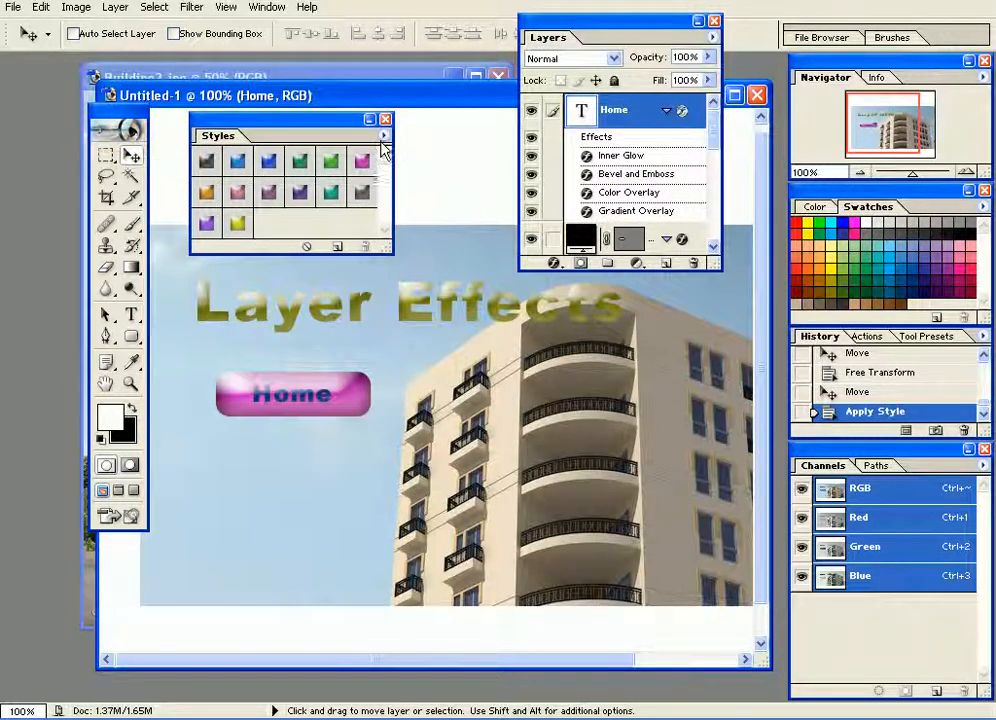
pyautogui.click(383, 136)
pyautogui.click(318, 128)
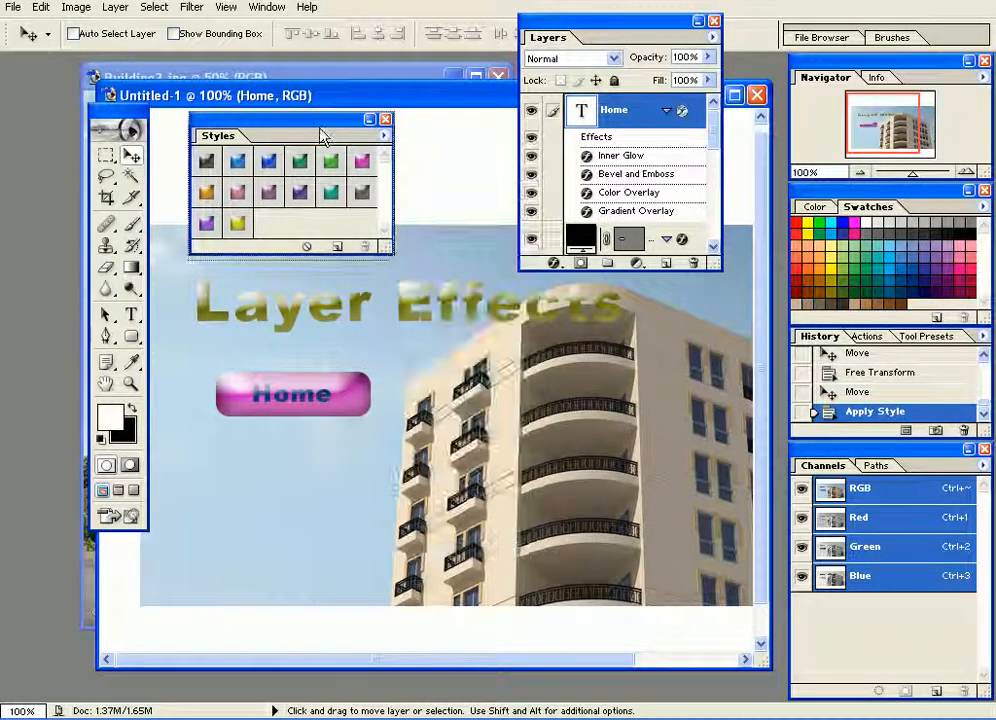